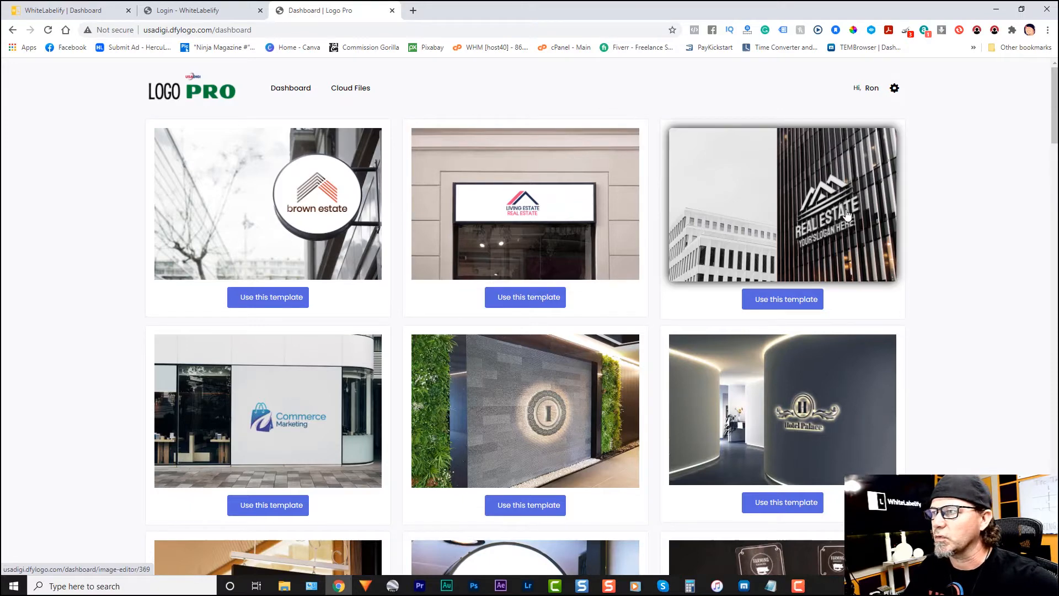
# Step: Open the device mockup template with the yellow running-figure logo for editing
pyautogui.moveTo(1054, 135); pyautogui.dragTo(1055, 342)
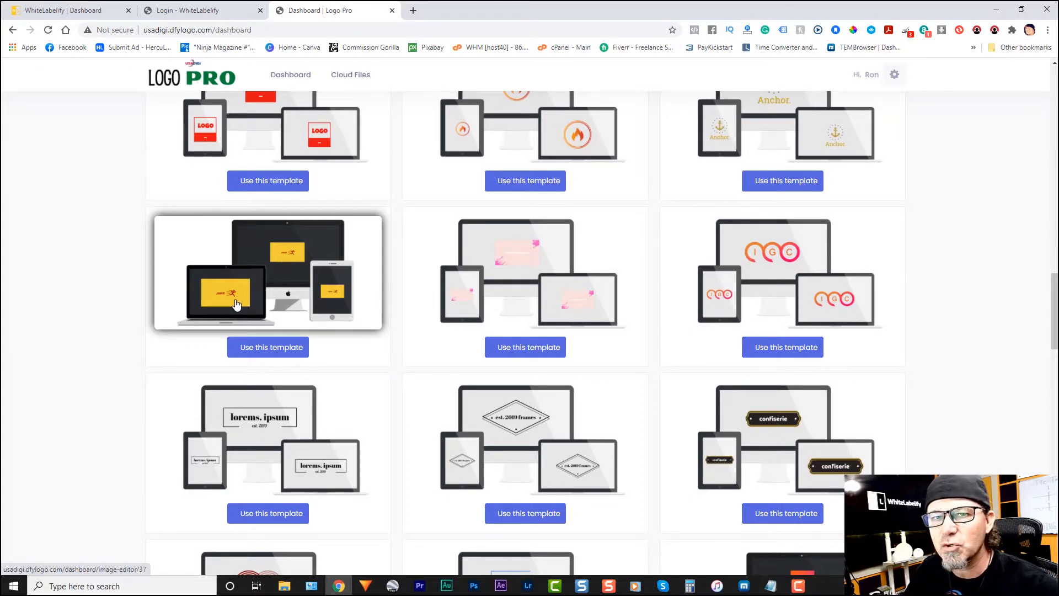
pyautogui.click(272, 348)
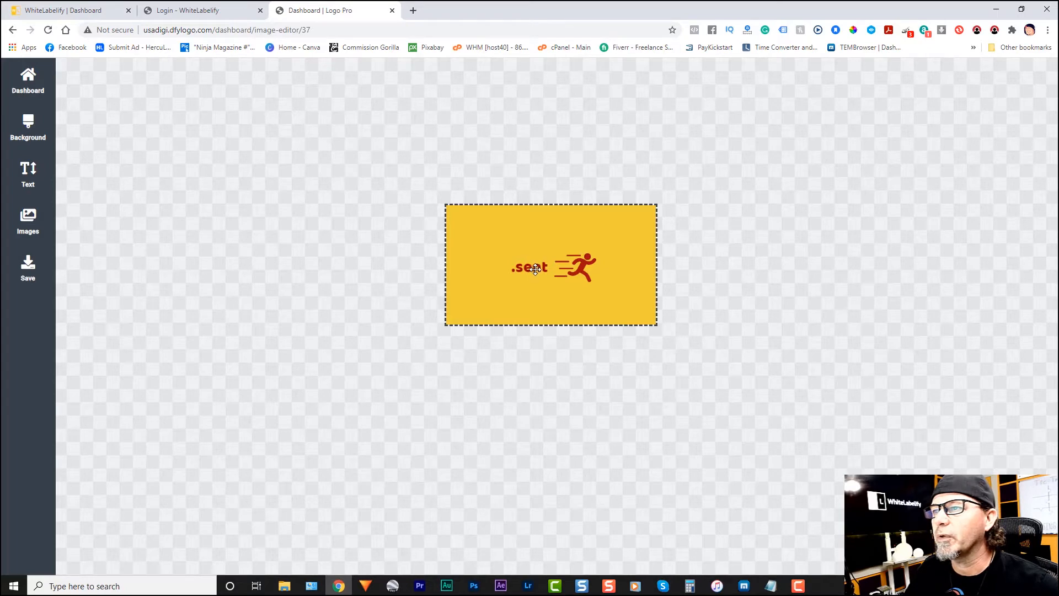
# Step: Move the red running figure slightly up and to the right, away from the logo text
pyautogui.click(578, 268)
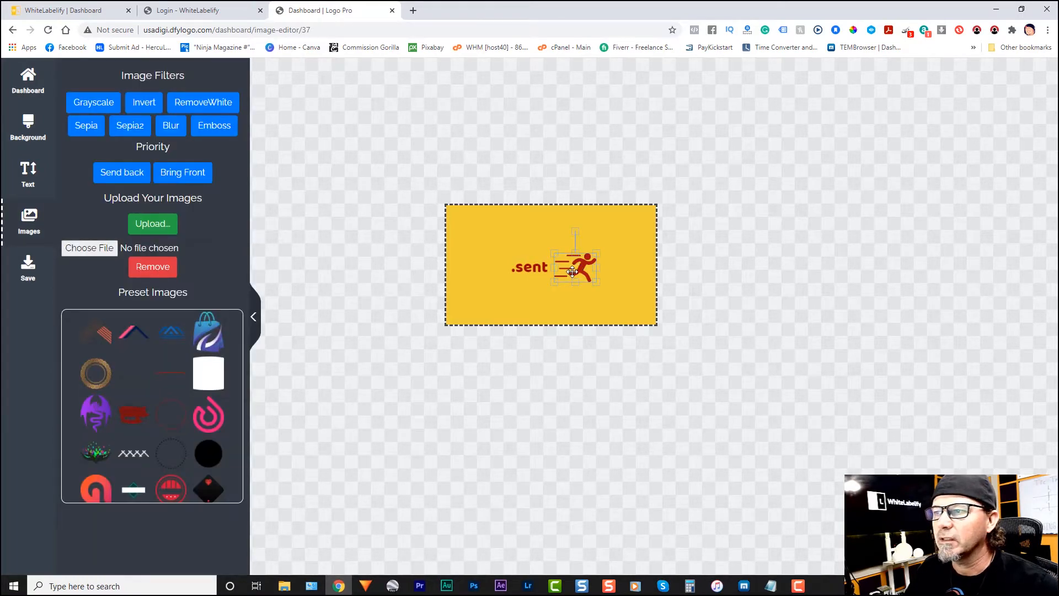
pyautogui.click(525, 267)
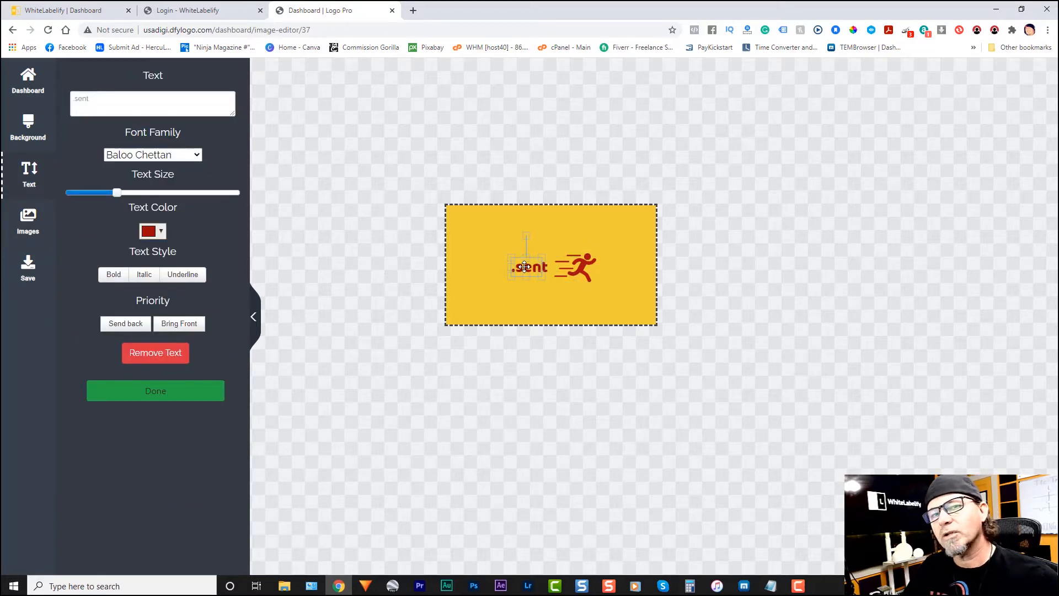
pyautogui.click(581, 269)
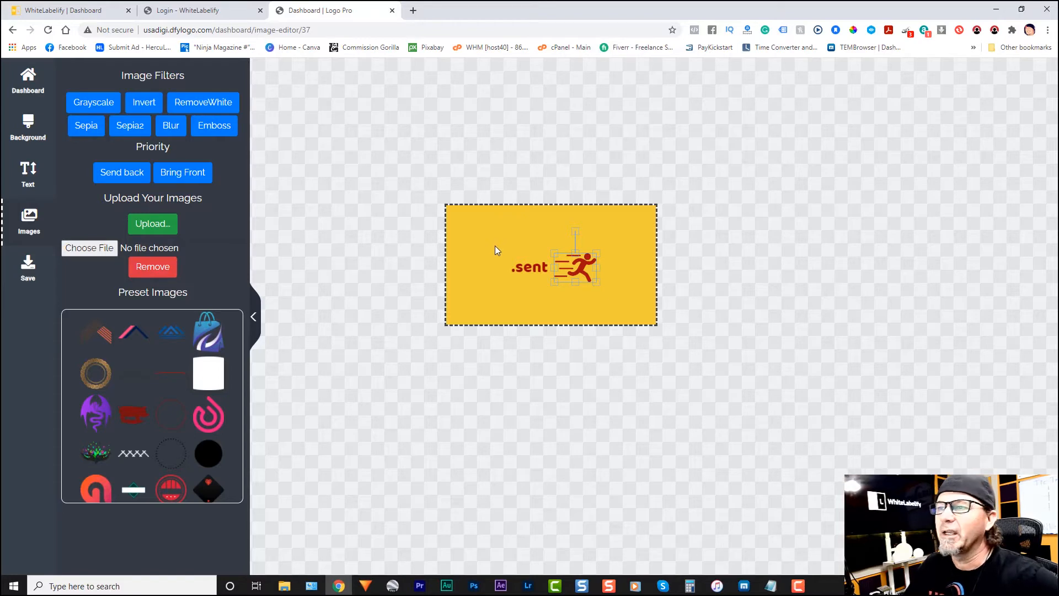
pyautogui.click(530, 269)
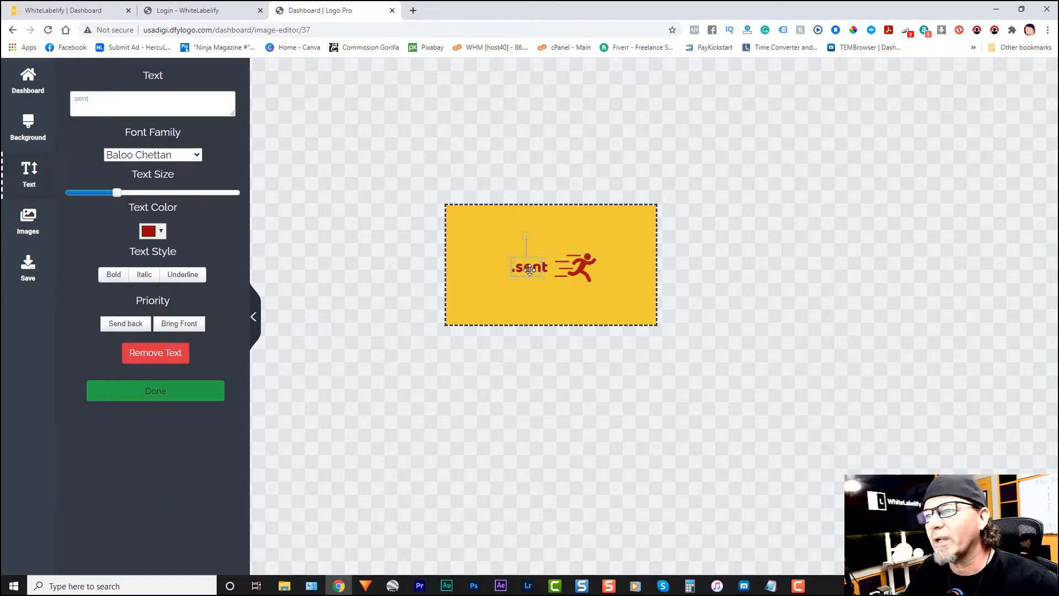
pyautogui.click(552, 294)
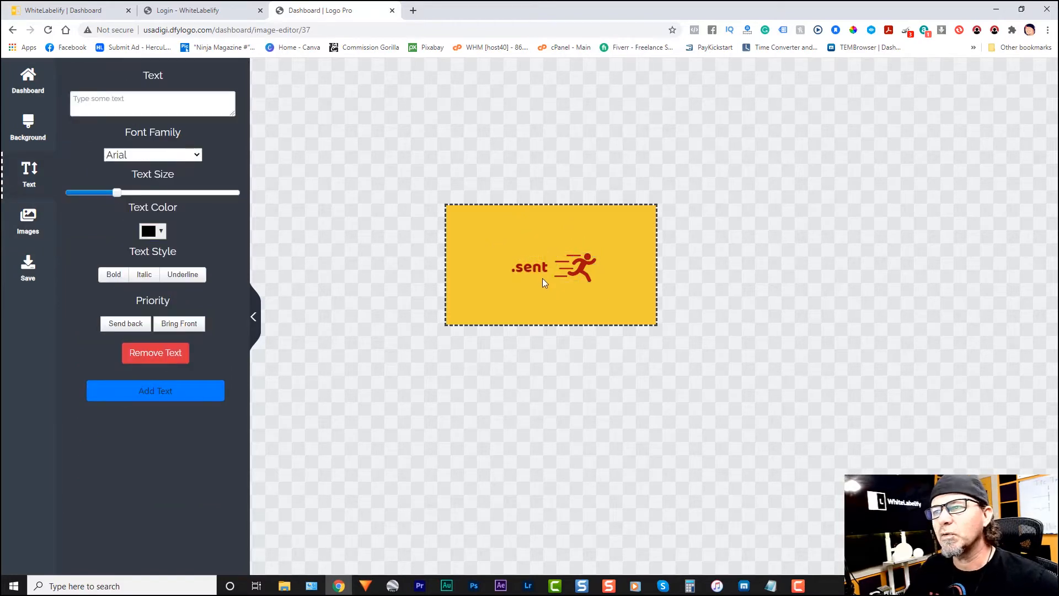
pyautogui.click(572, 265)
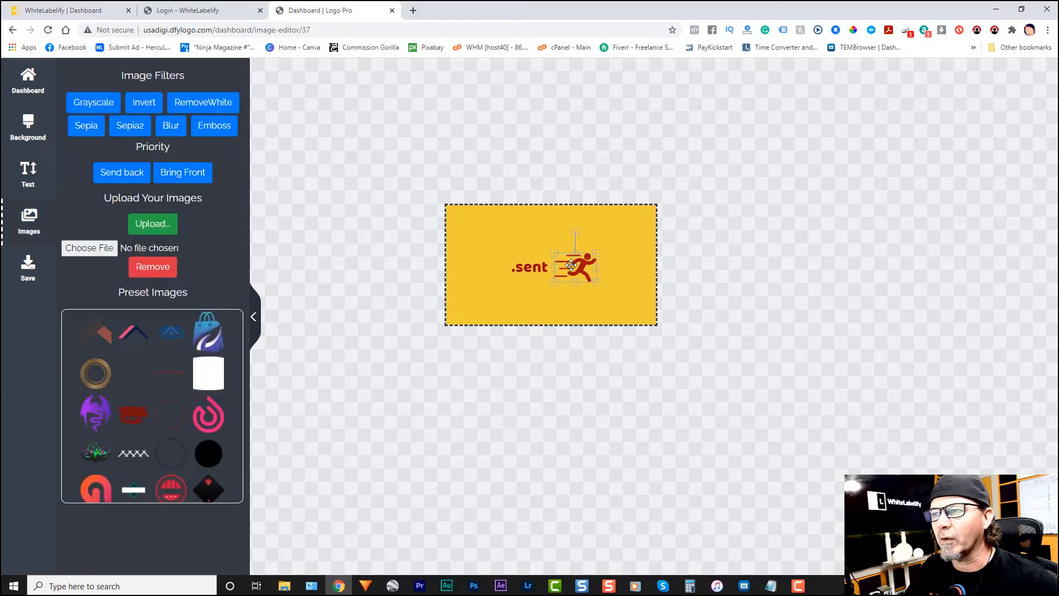
pyautogui.moveTo(571, 264); pyautogui.dragTo(586, 250)
# Step: Replace the logo text with "FAST TRACK" on the first line and "BONUS BUILDER" on the second
pyautogui.click(528, 268)
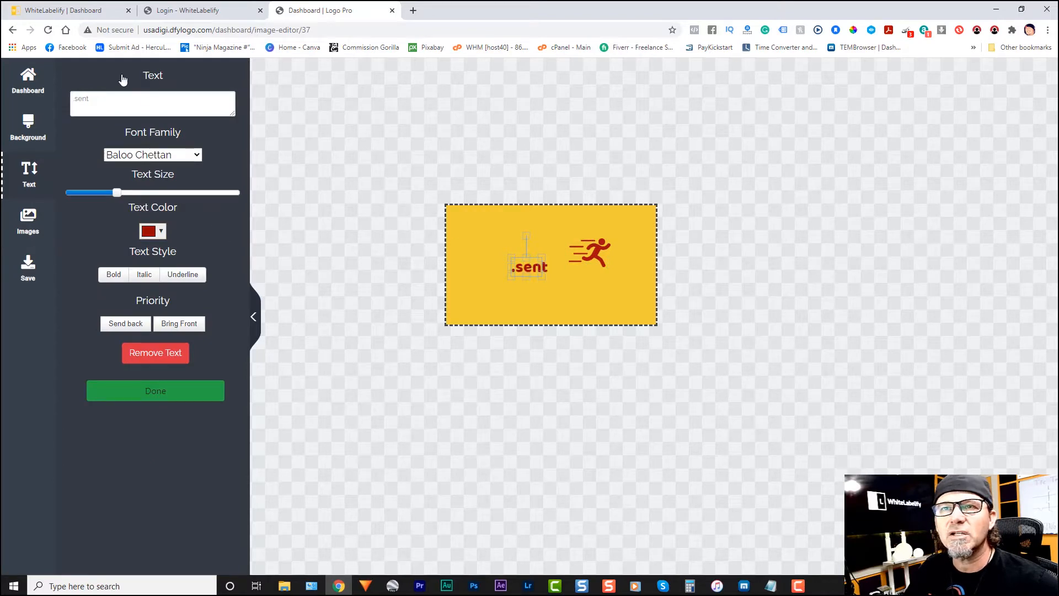
pyautogui.click(96, 97)
pyautogui.doubleClick(95, 98)
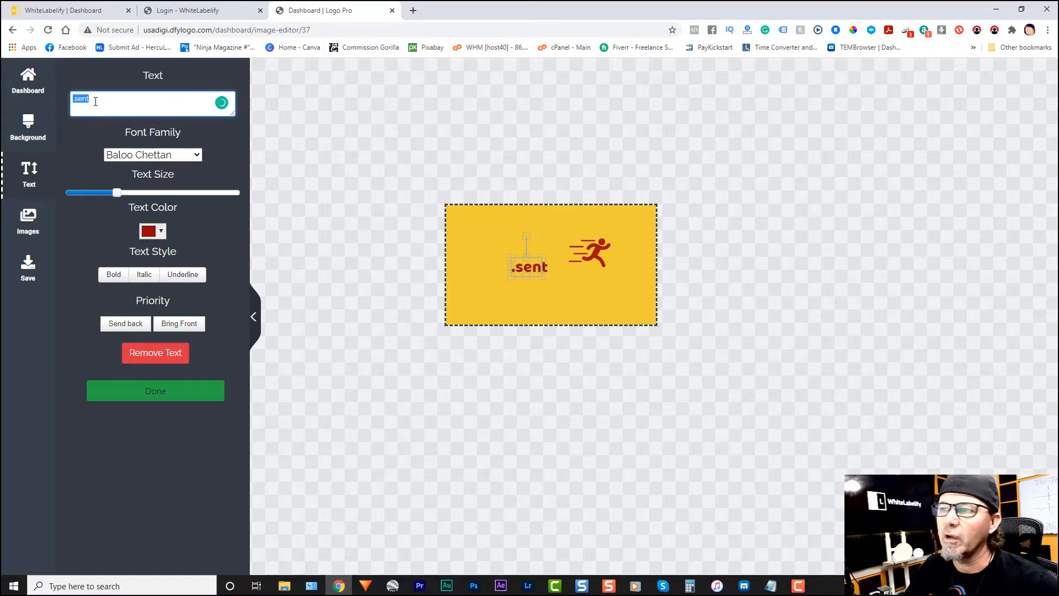
pyautogui.press('BackSpace')
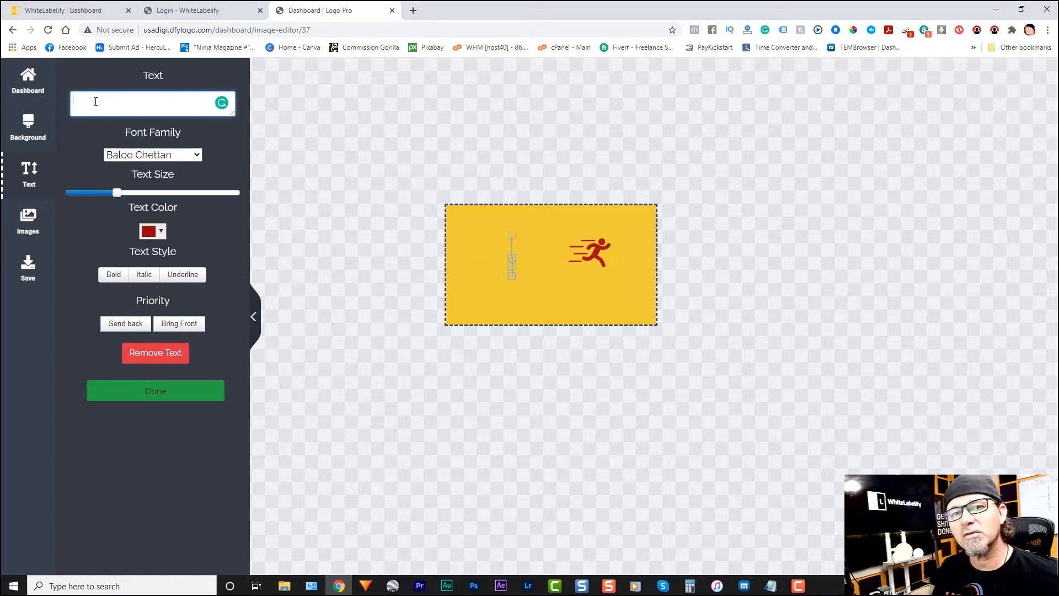
pyautogui.write('F')
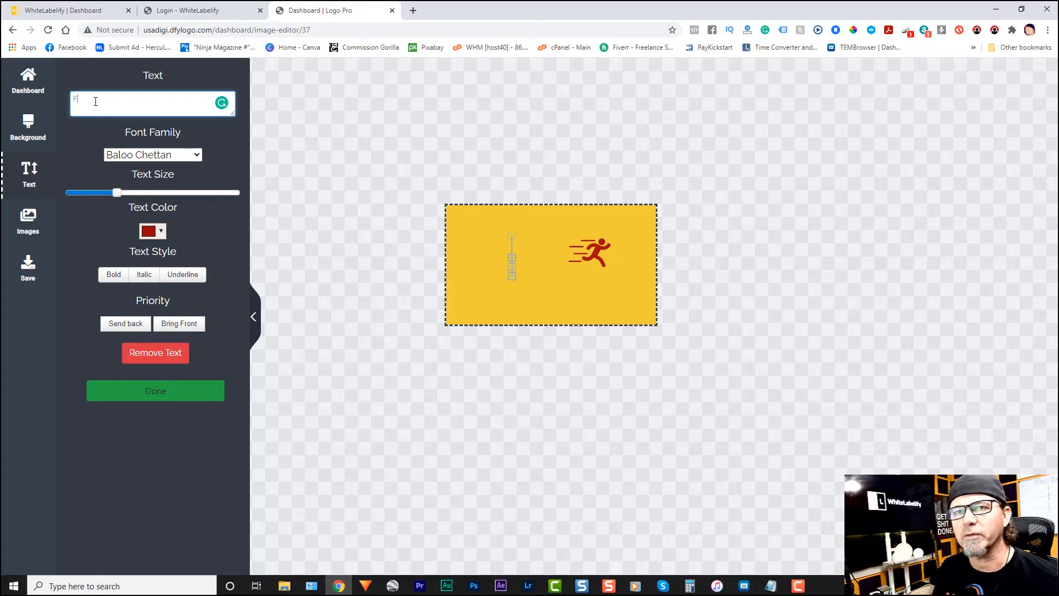
pyautogui.write('AST TRACK')
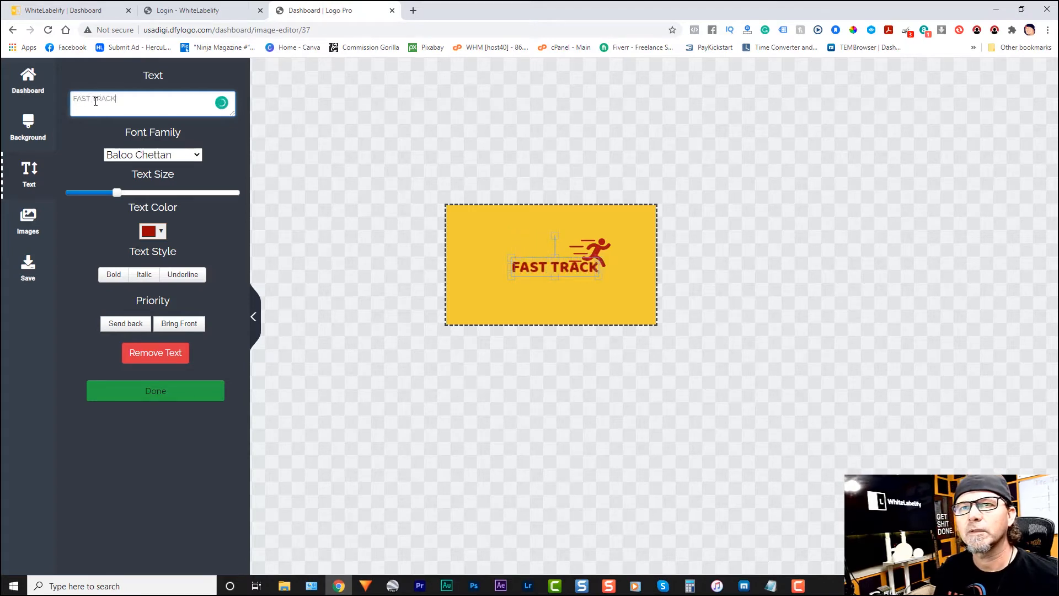
pyautogui.press('Return')
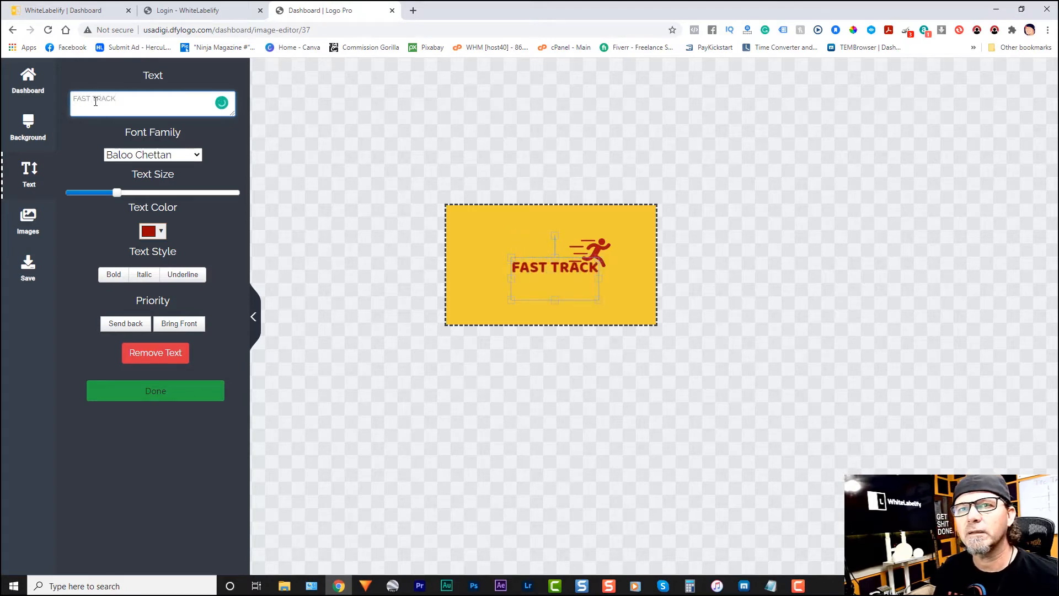
pyautogui.write('BONUS')
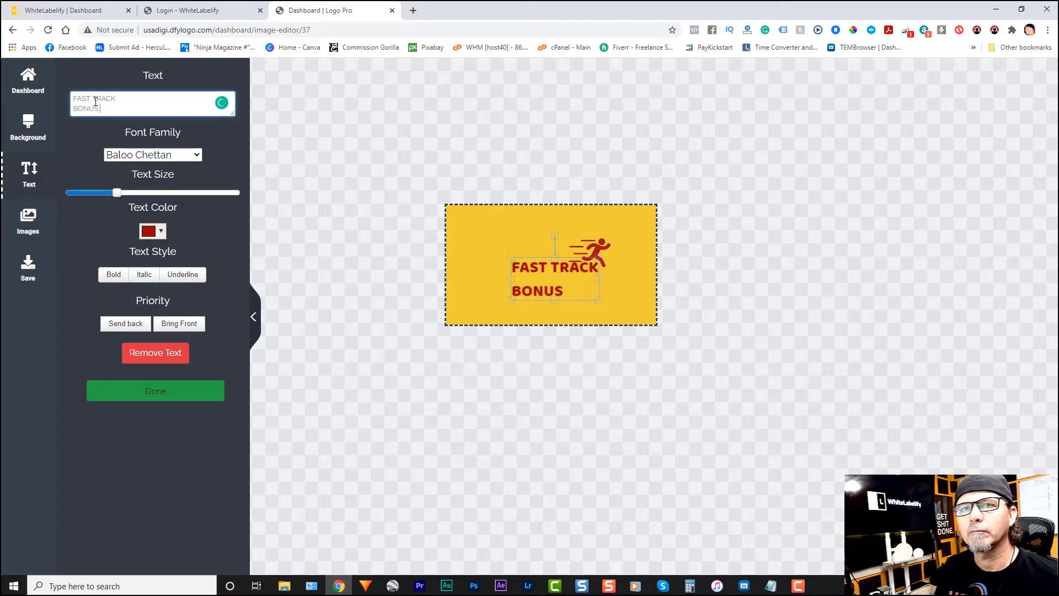
pyautogui.write(' BUILDER')
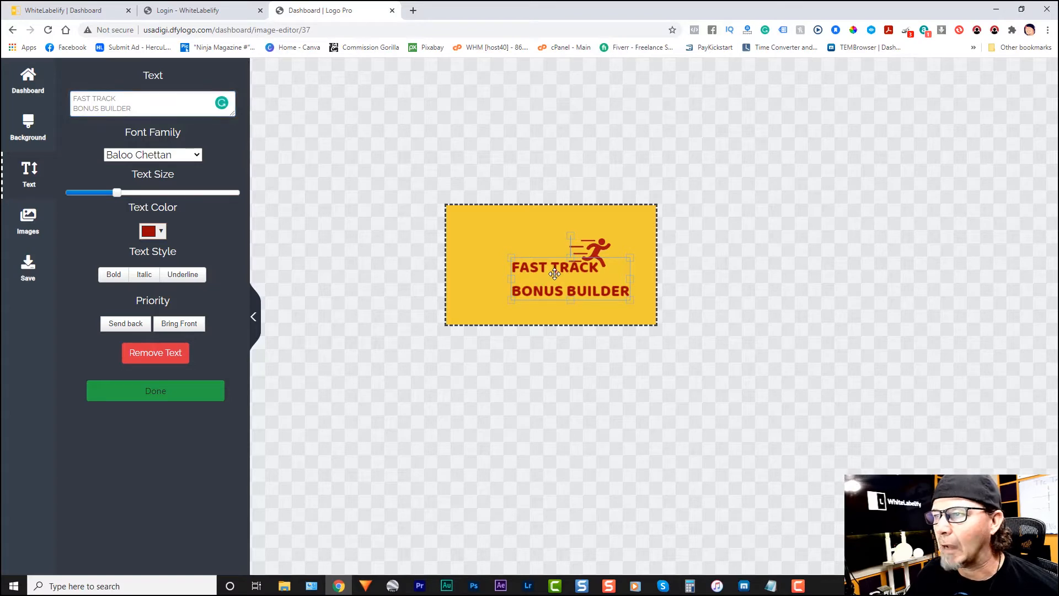
# Step: Arrange the two-line text in the middle of the yellow background with the running figure directly after "FAST TRACK"
pyautogui.moveTo(553, 273); pyautogui.dragTo(525, 261)
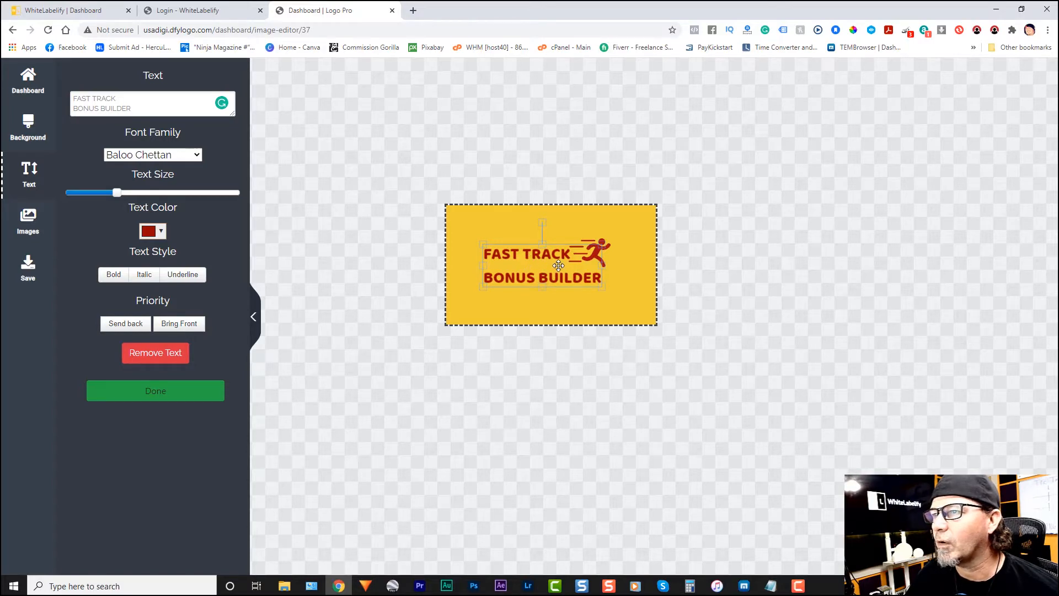
pyautogui.moveTo(558, 265); pyautogui.dragTo(606, 251)
pyautogui.click(607, 243)
pyautogui.click(531, 269)
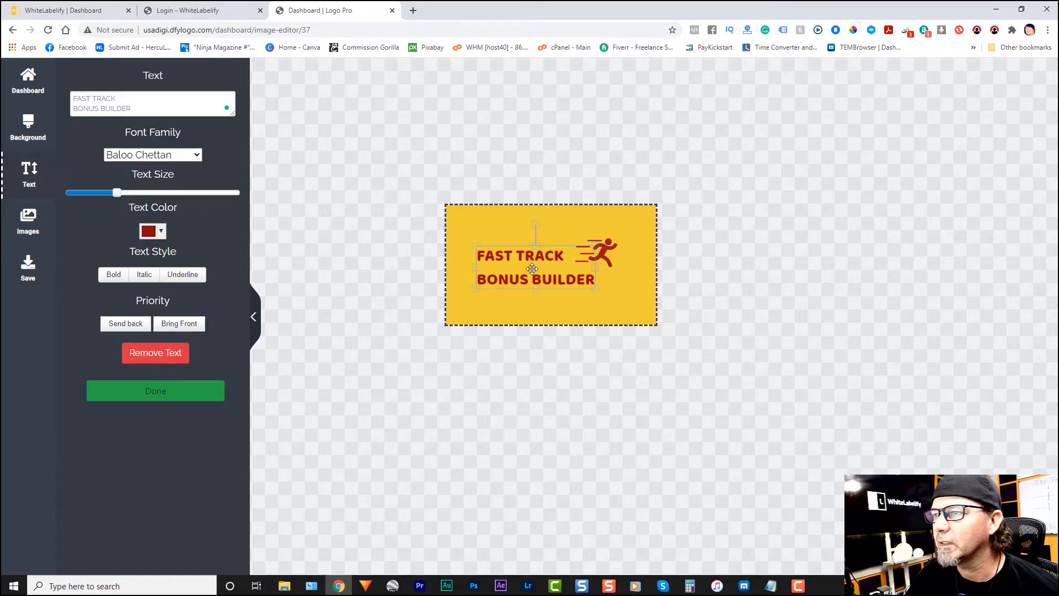
pyautogui.moveTo(530, 269); pyautogui.dragTo(541, 267)
pyautogui.click(462, 291)
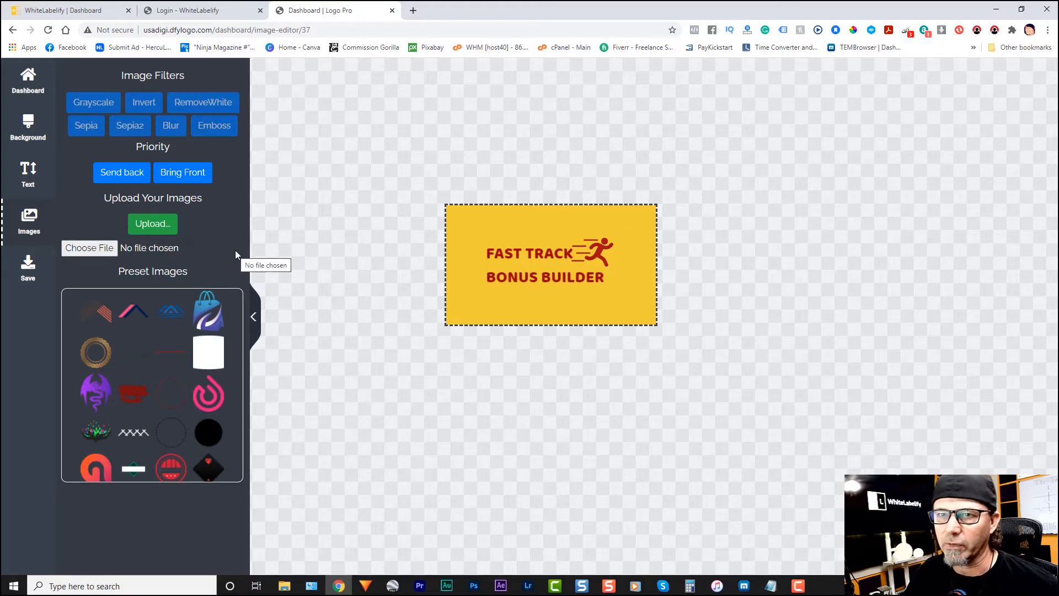
# Step: Save the logo in the cloud with the project name "fast track bonus builder logo"
pyautogui.click(27, 269)
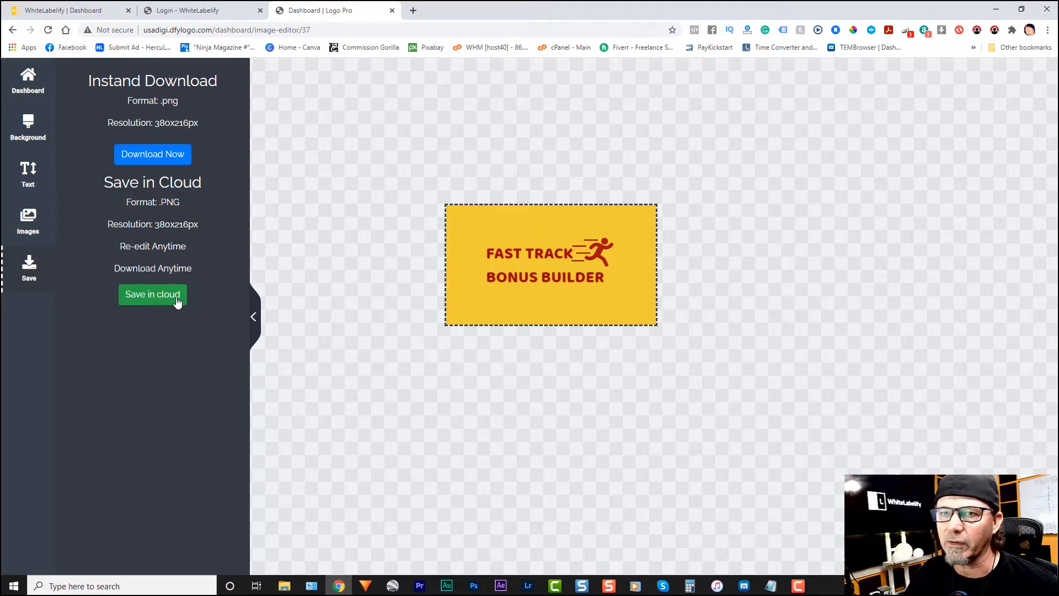
pyautogui.click(147, 298)
pyautogui.click(439, 319)
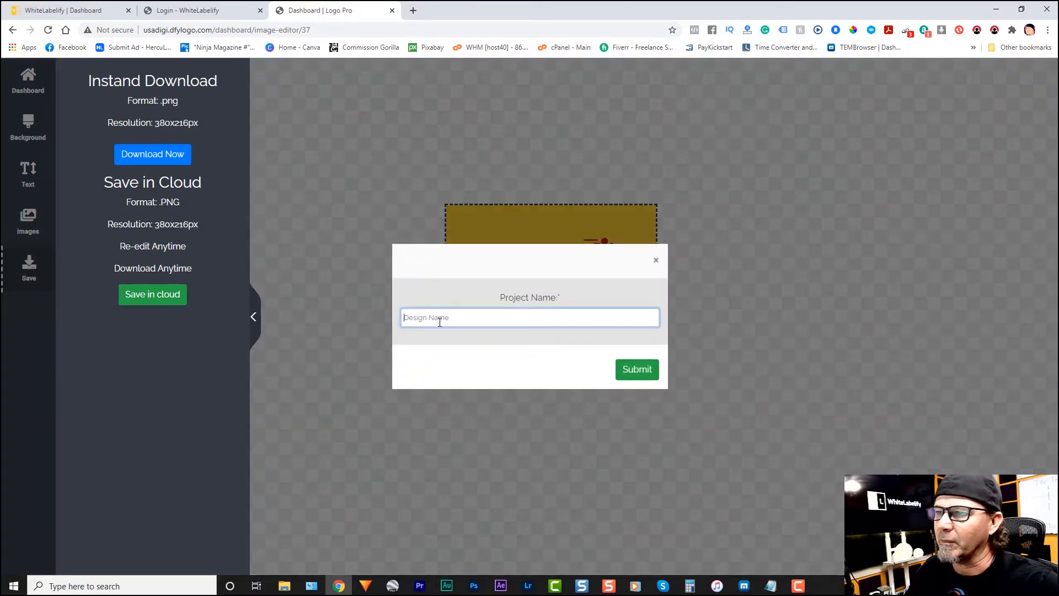
pyautogui.write('fas')
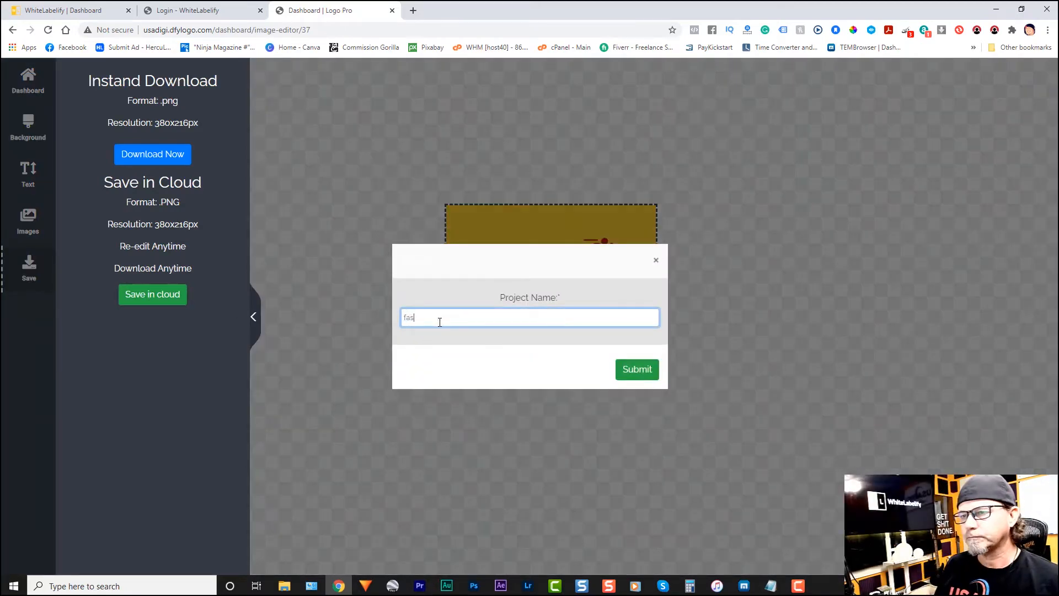
pyautogui.write('t track bo')
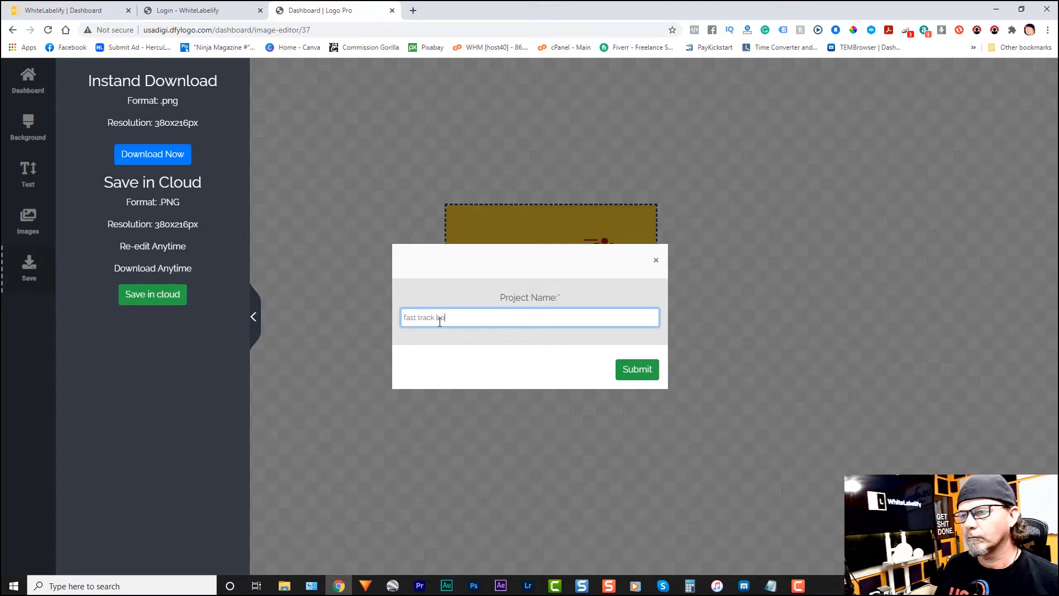
pyautogui.write('nus bui')
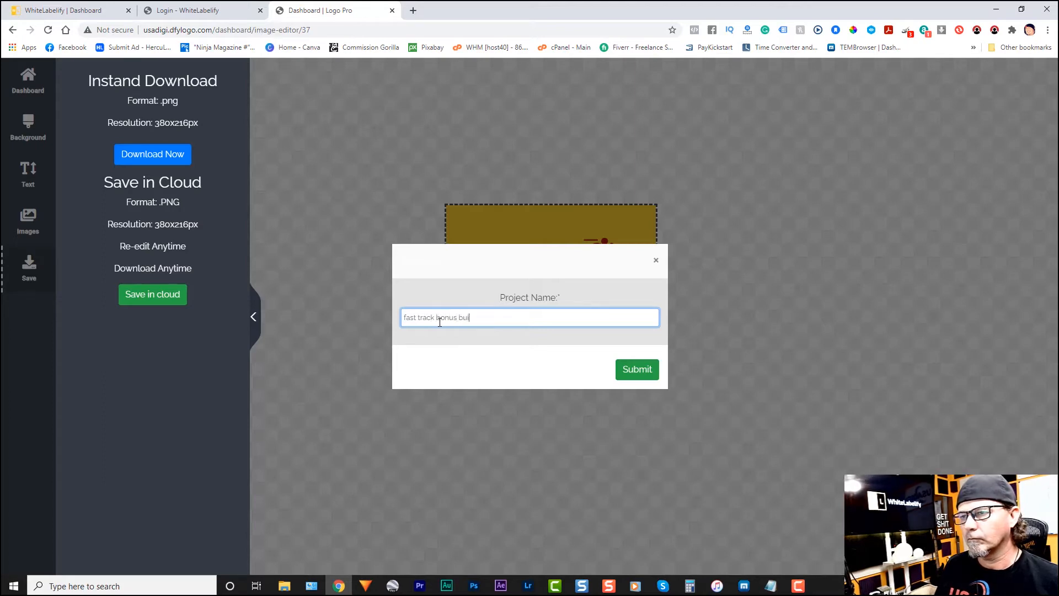
pyautogui.write('lder logo')
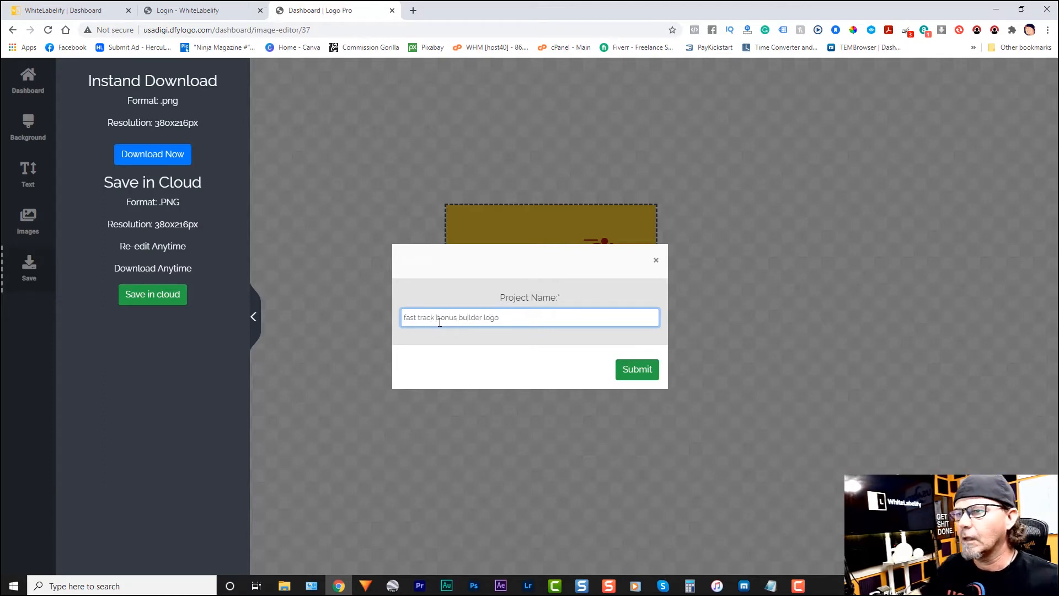
pyautogui.click(617, 374)
pyautogui.click(633, 373)
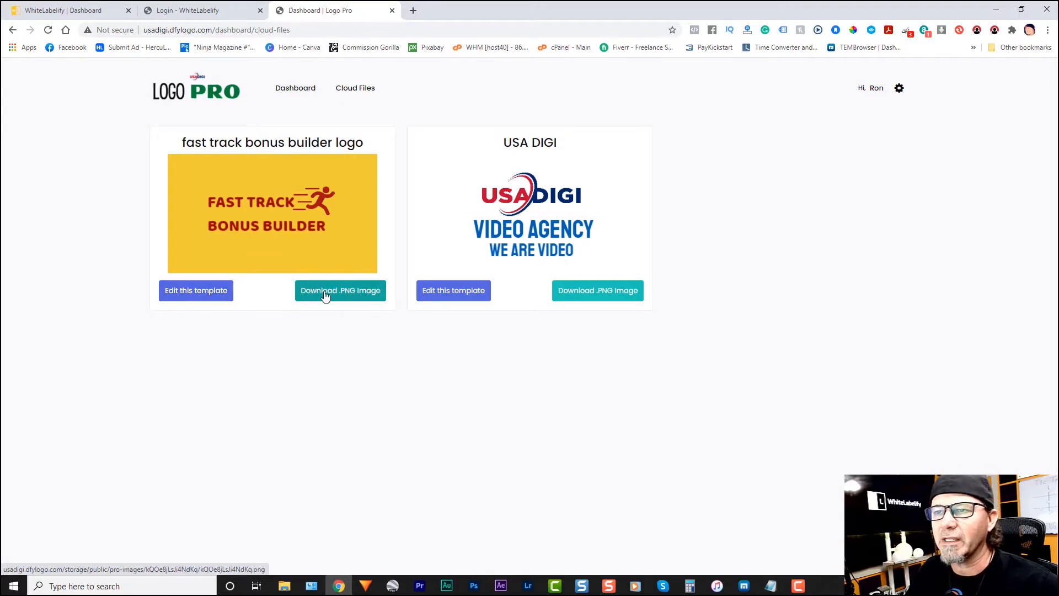
# Step: Download the fast track bonus builder logo as a PNG image and show the file in the Downloads folder
pyautogui.click(345, 294)
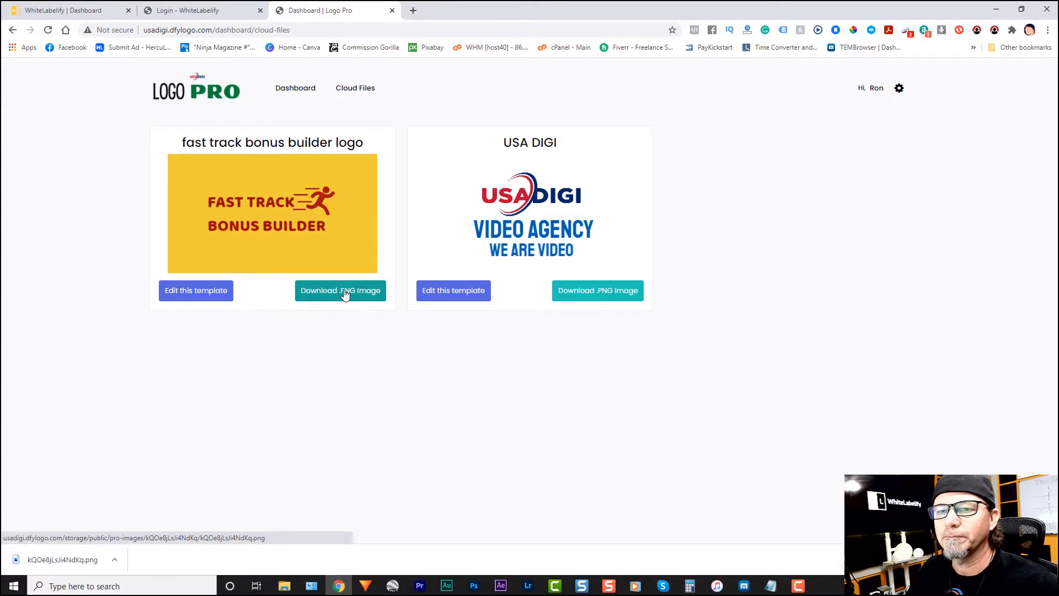
pyautogui.click(67, 565)
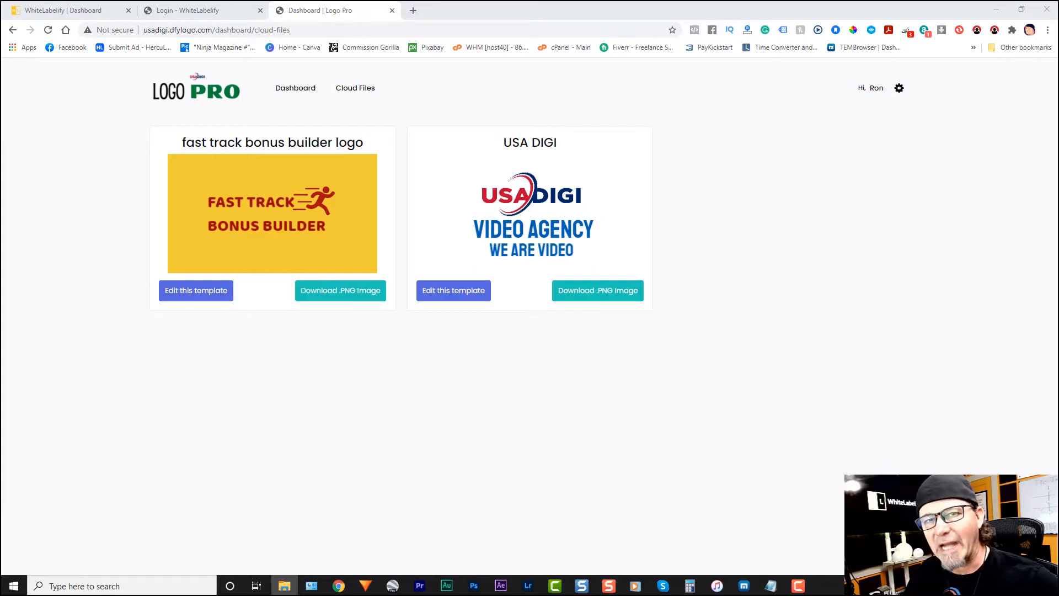
pyautogui.moveTo(194, 147); pyautogui.dragTo(541, 106)
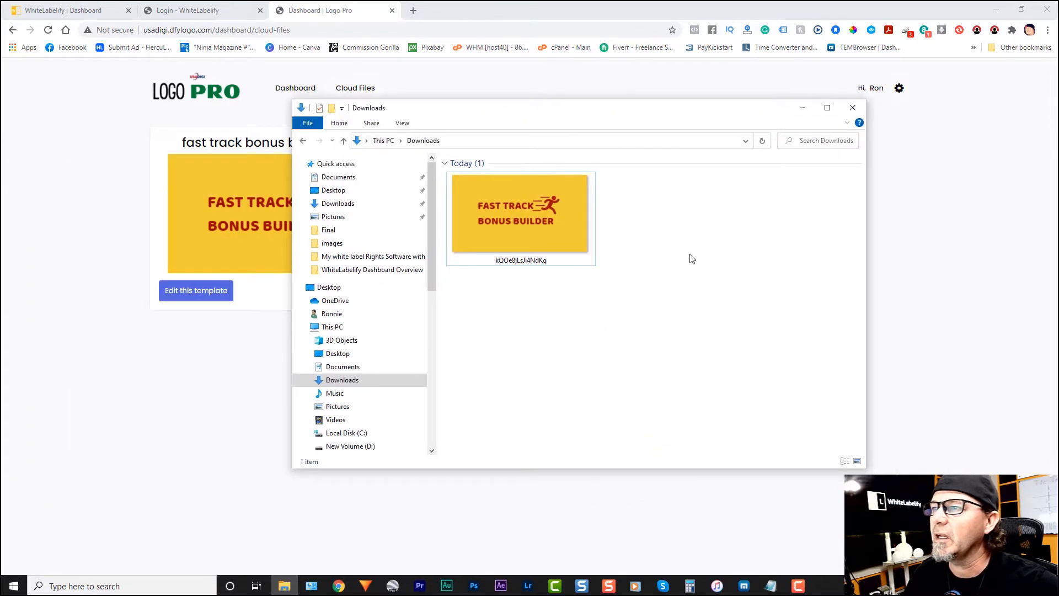
# Step: Rename the downloaded logo file to "FTBB logo"
pyautogui.rightClick(519, 264)
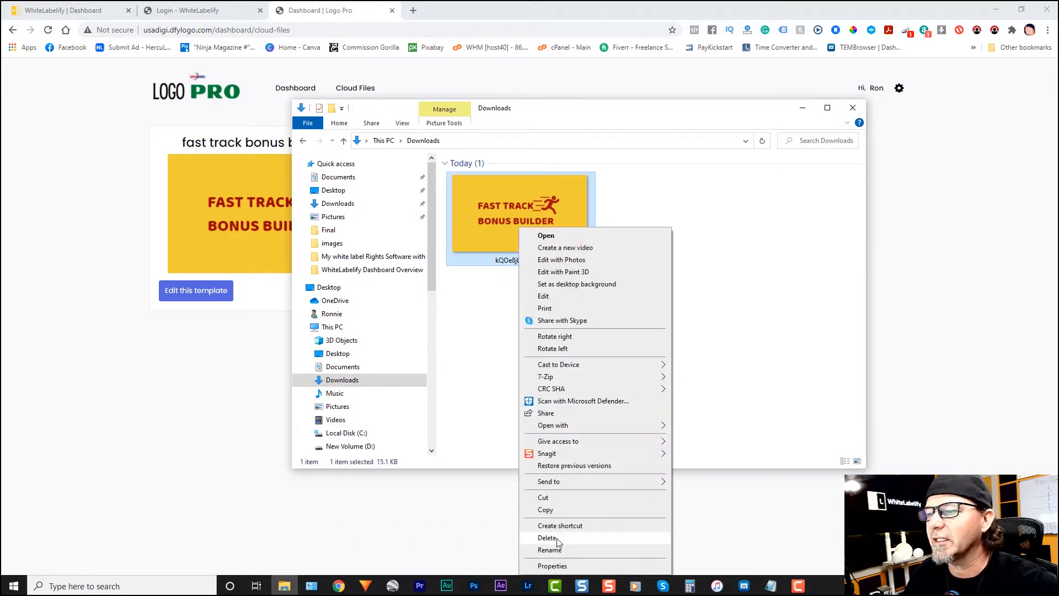
pyautogui.click(548, 550)
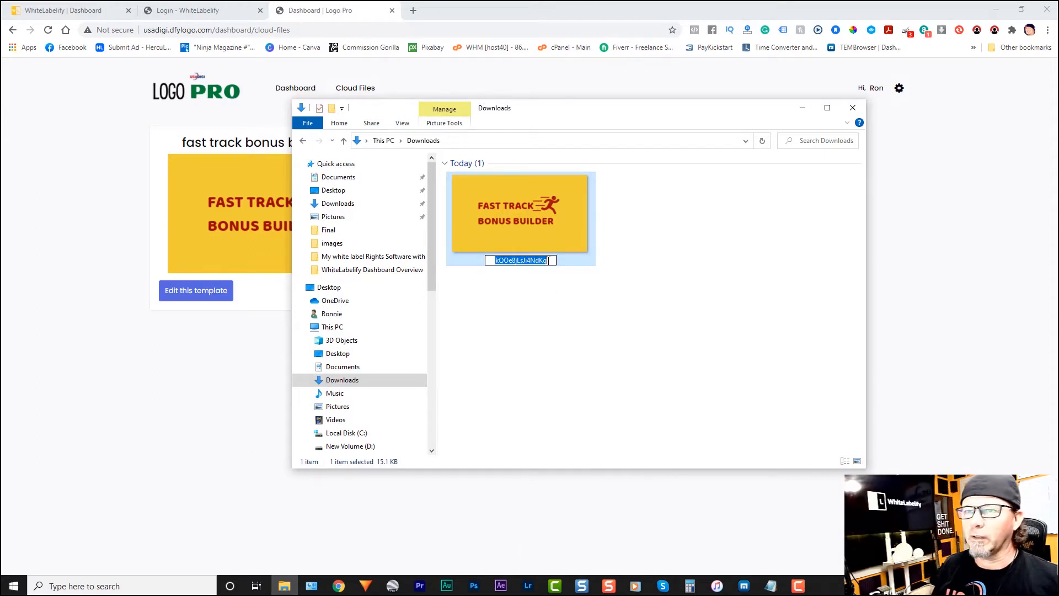
pyautogui.write('FTBB')
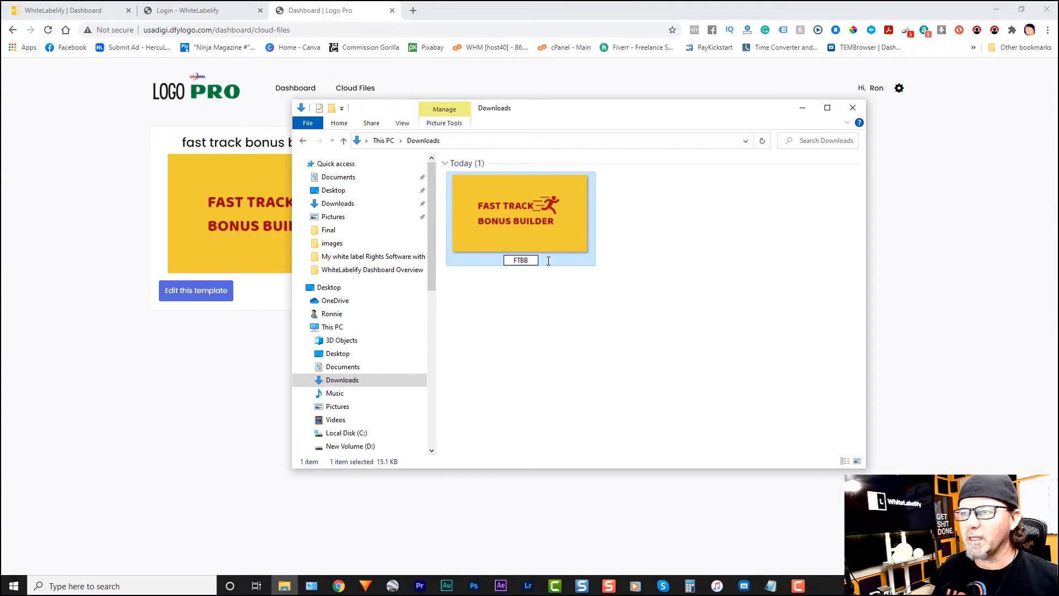
pyautogui.write(' logo')
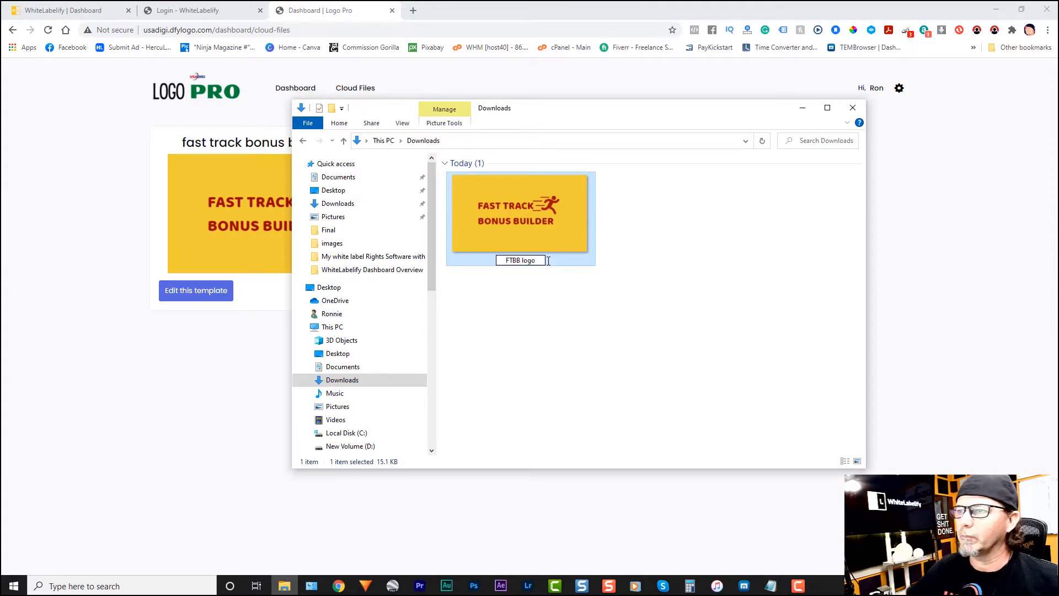
pyautogui.click(594, 287)
# Step: Move the Downloads window out of the way and switch to the WhiteLabelify setup page
pyautogui.moveTo(656, 131); pyautogui.dragTo(0, 152)
pyautogui.click(326, 359)
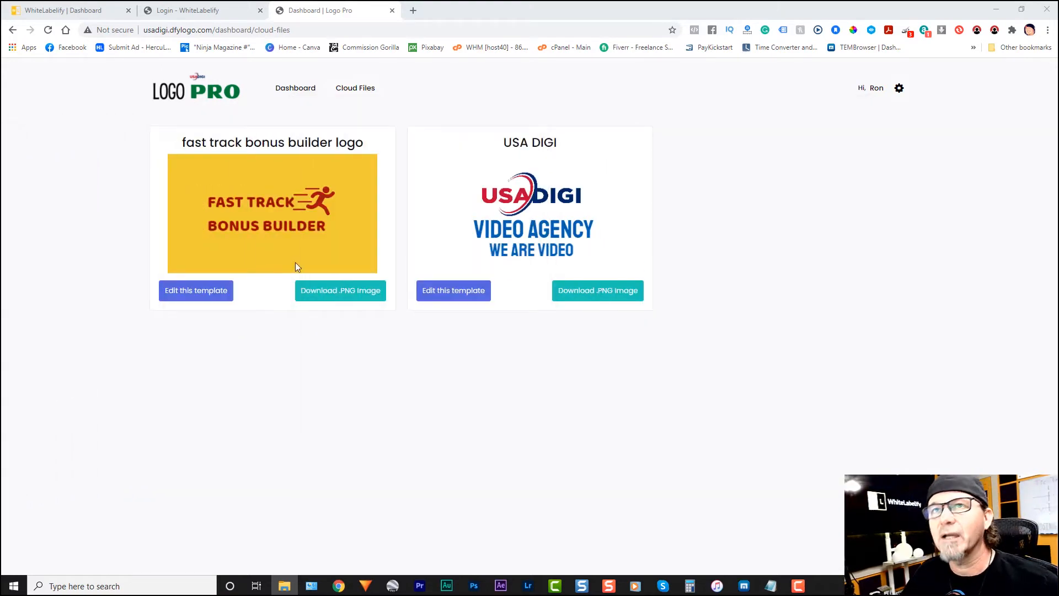
pyautogui.click(80, 14)
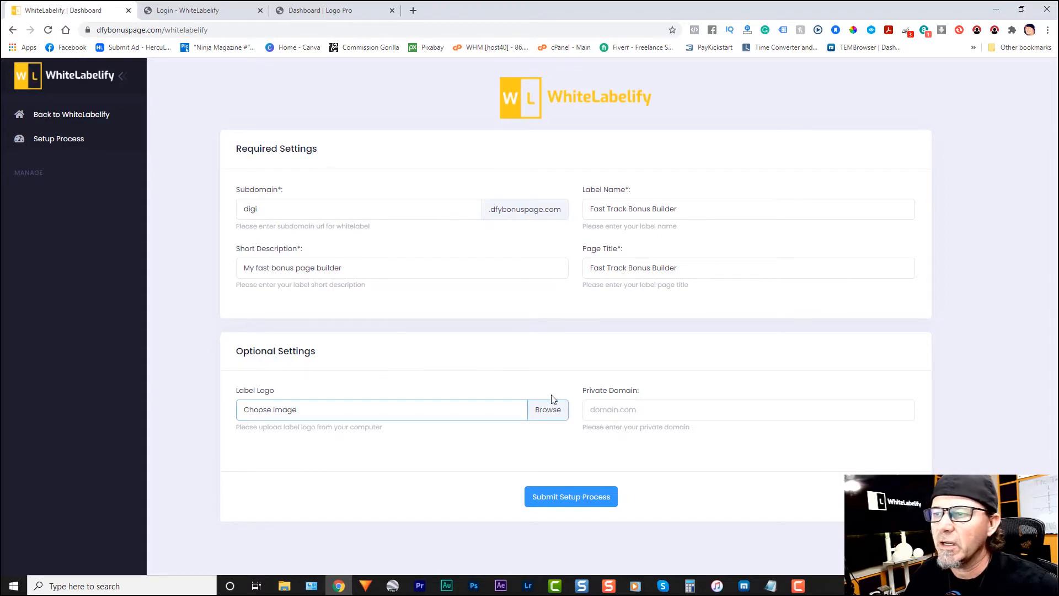
# Step: Upload the "FTBB logo" image as the label logo and submit the whitelabel setup process
pyautogui.click(549, 414)
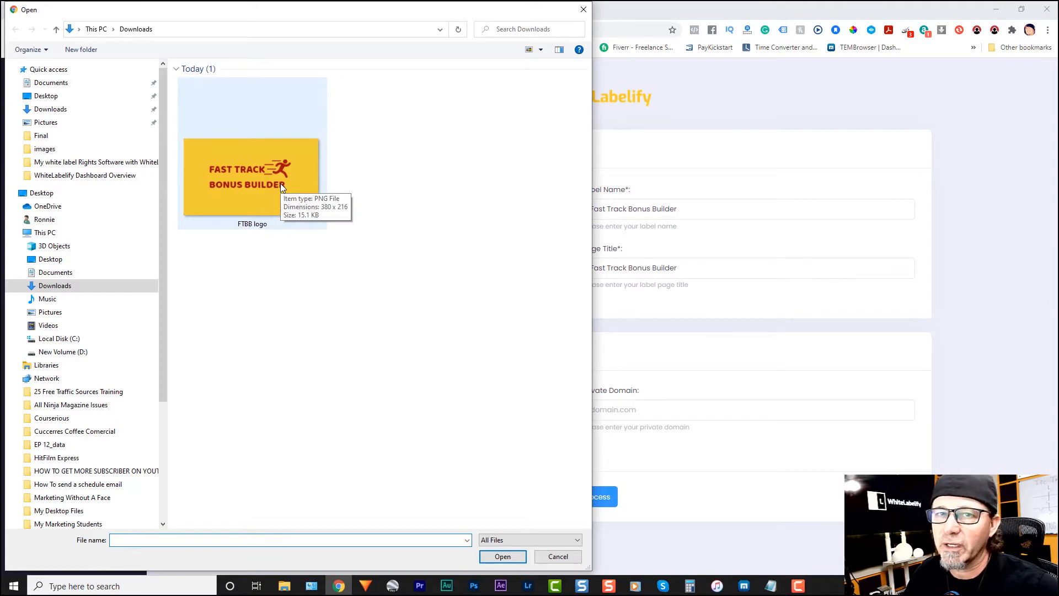
pyautogui.doubleClick(259, 184)
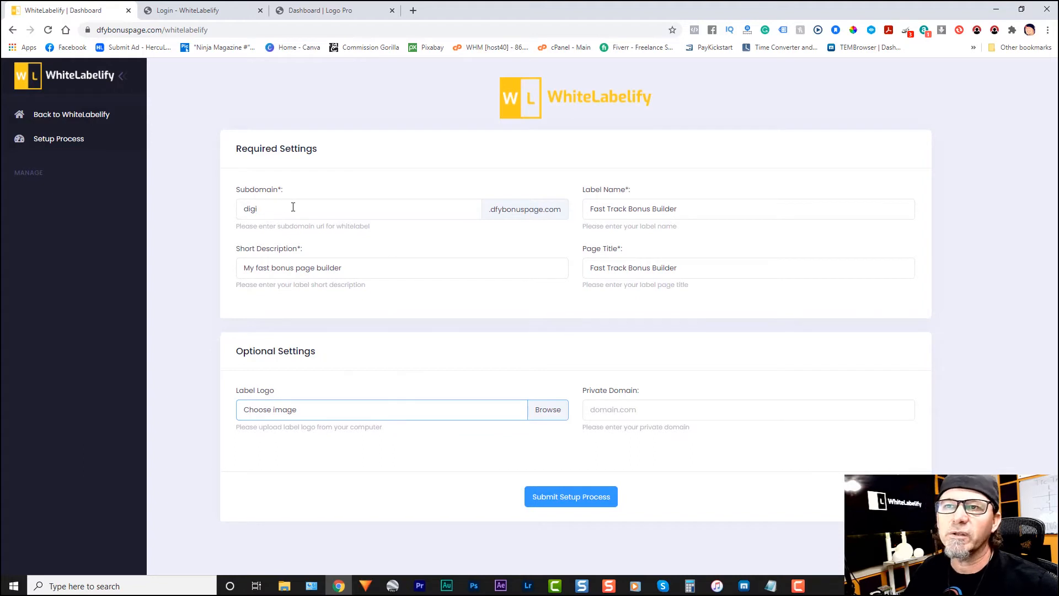
pyautogui.click(572, 499)
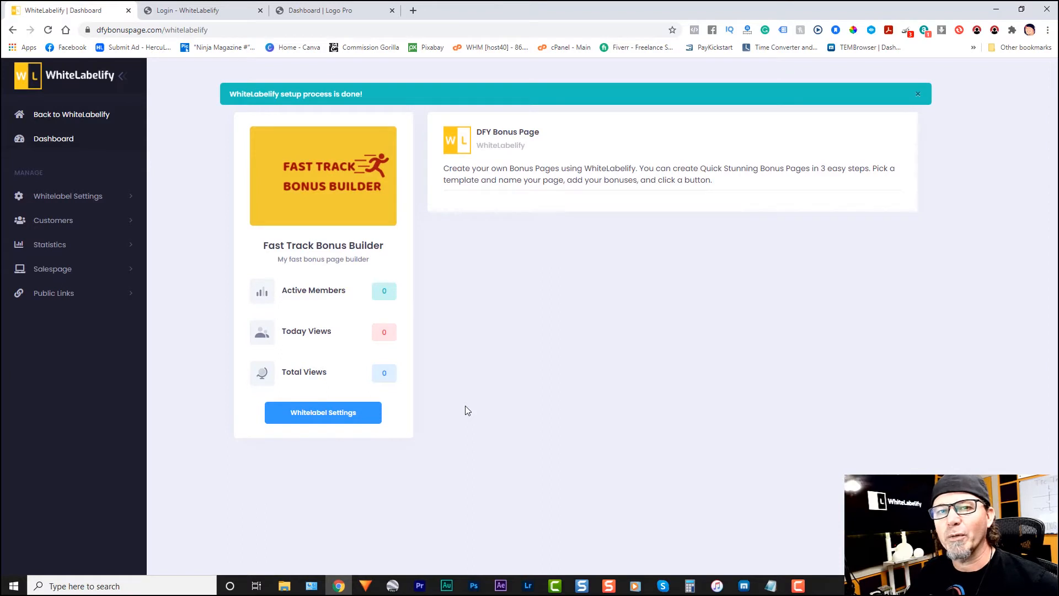
# Step: Review the required, optional and private domain settings of the Fast Track Bonus Builder whitelabel
pyautogui.click(340, 416)
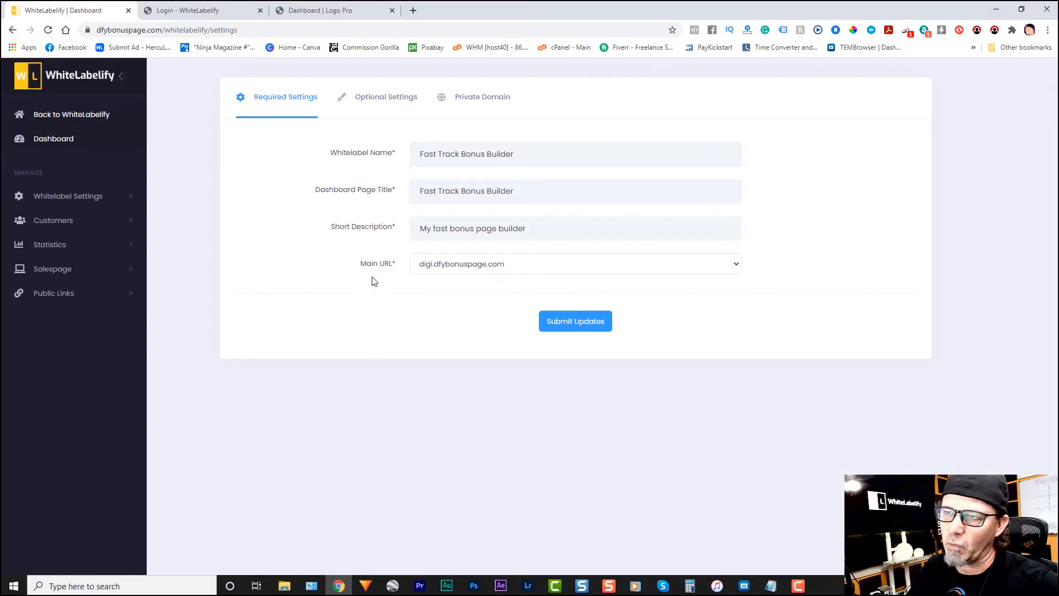
pyautogui.click(389, 99)
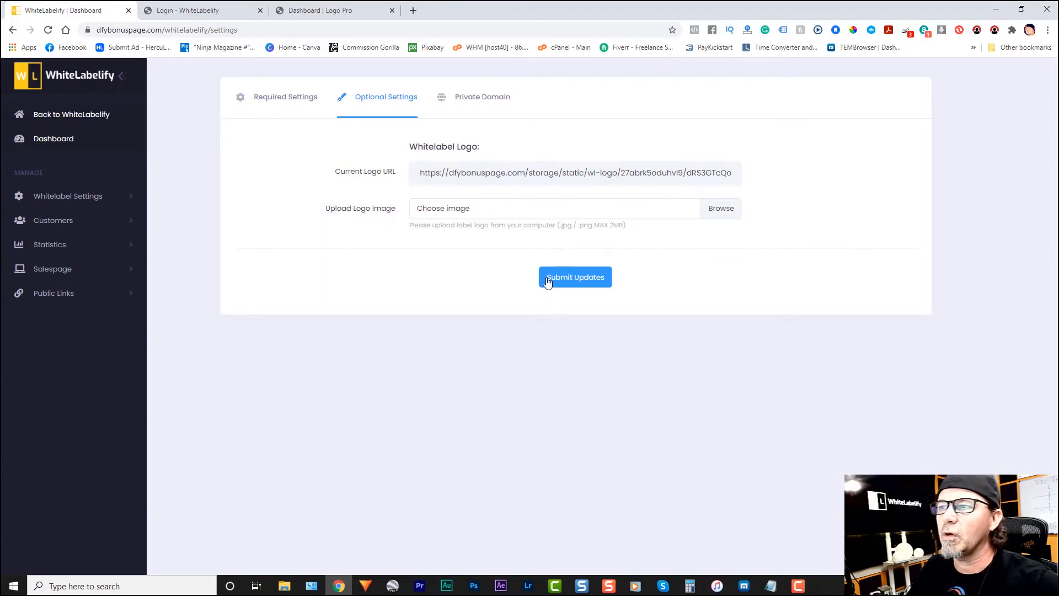
pyautogui.click(490, 97)
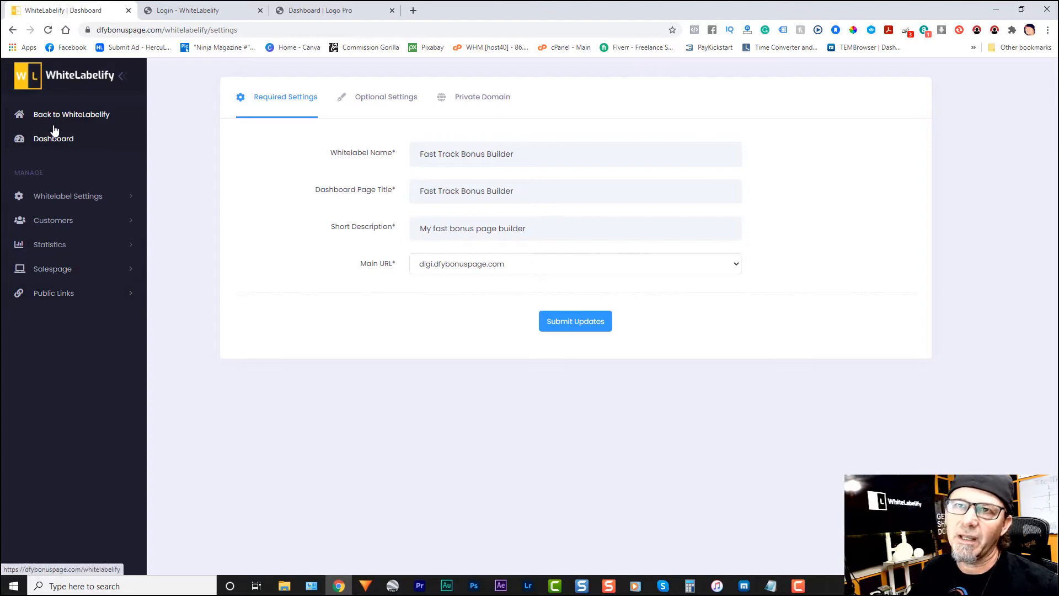
# Step: Return to the main WhiteLabelify dashboard, view the active whitelabels, and open management of the DFY Bonus Page whitelabel from the products
pyautogui.click(81, 118)
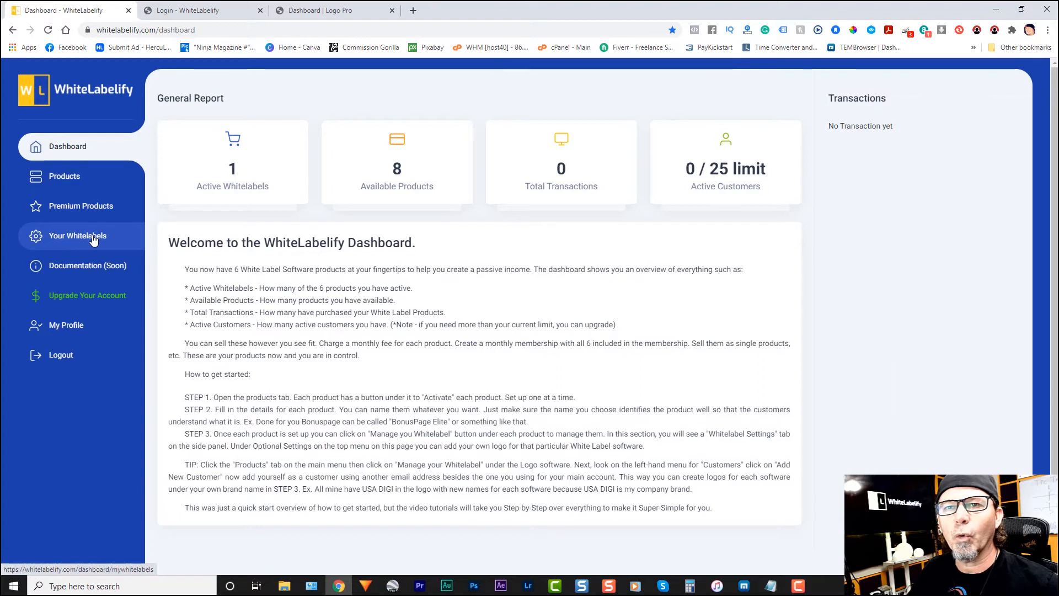
pyautogui.click(72, 238)
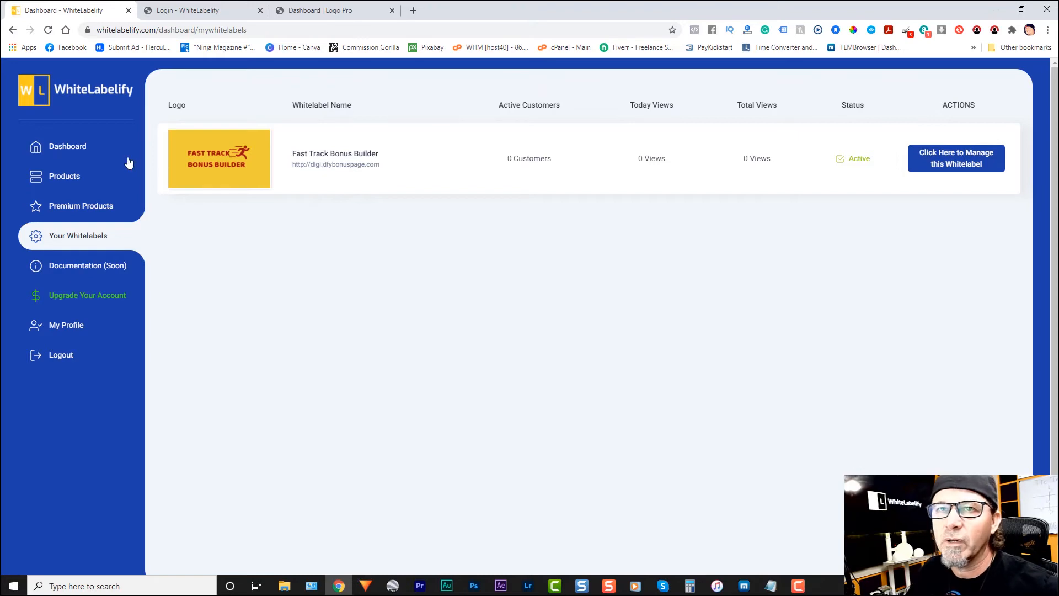
pyautogui.click(66, 176)
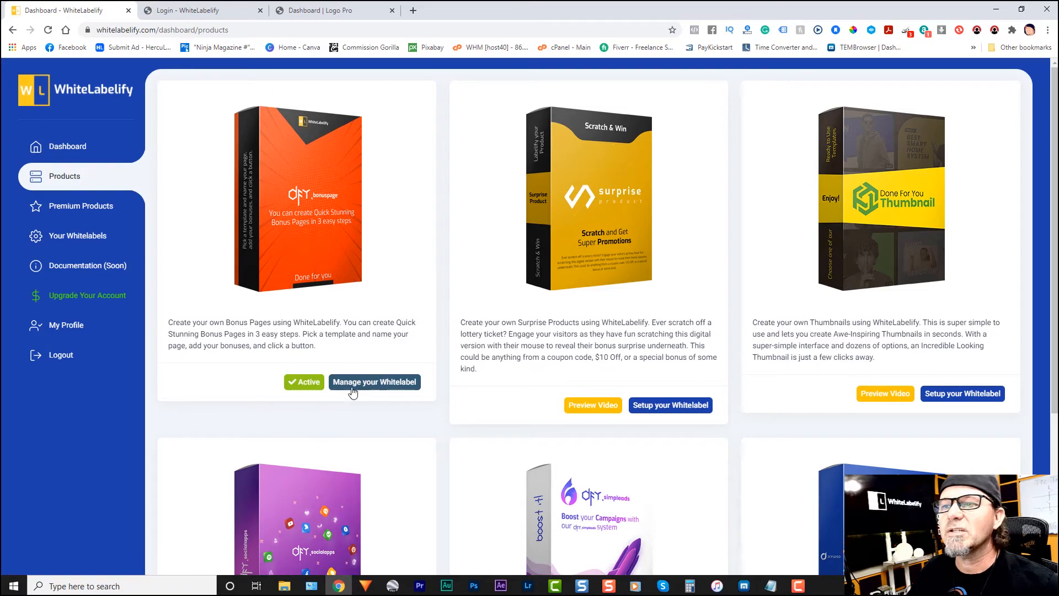
pyautogui.click(384, 385)
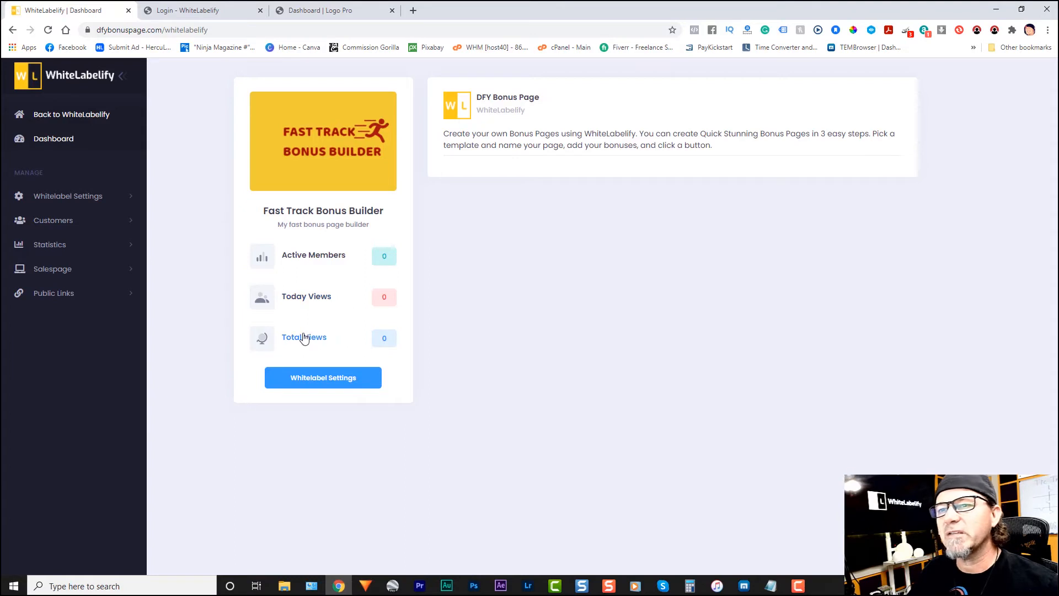
# Step: Open the whitelabel's payment integration settings and inspect the payment type options
pyautogui.click(330, 381)
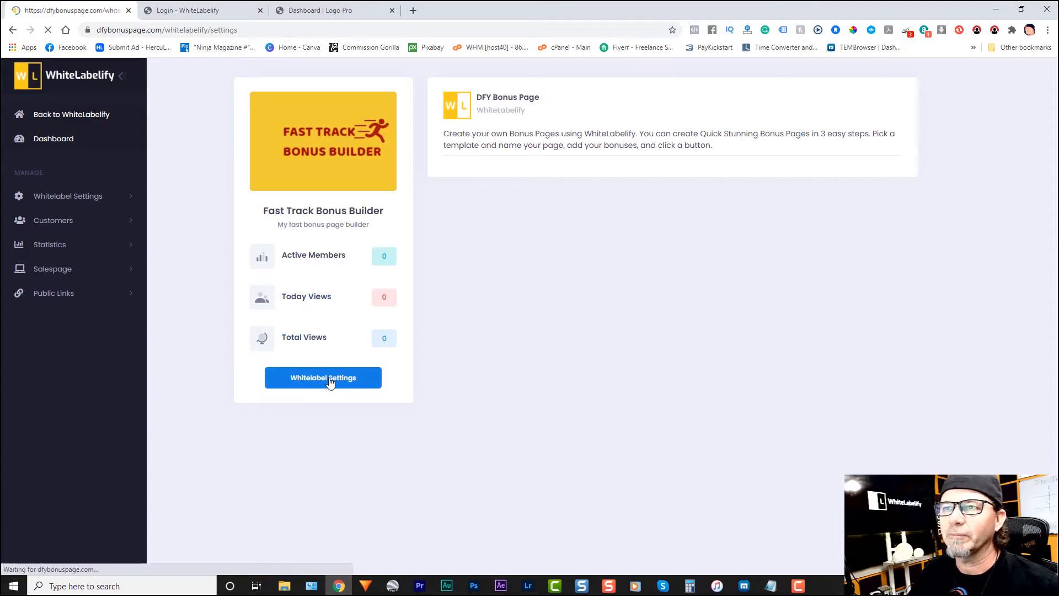
pyautogui.click(82, 198)
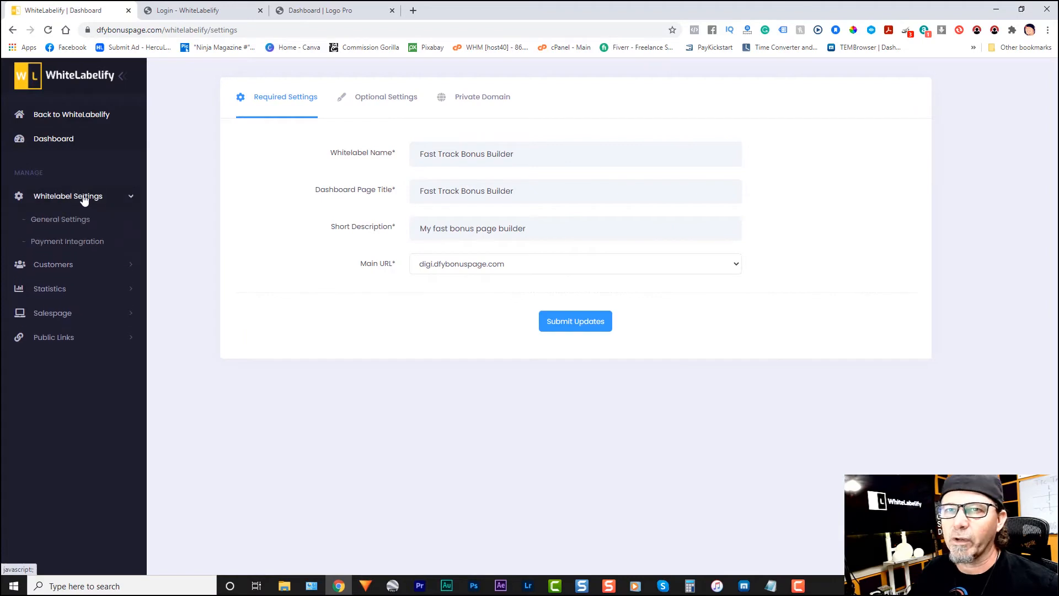
pyautogui.click(65, 243)
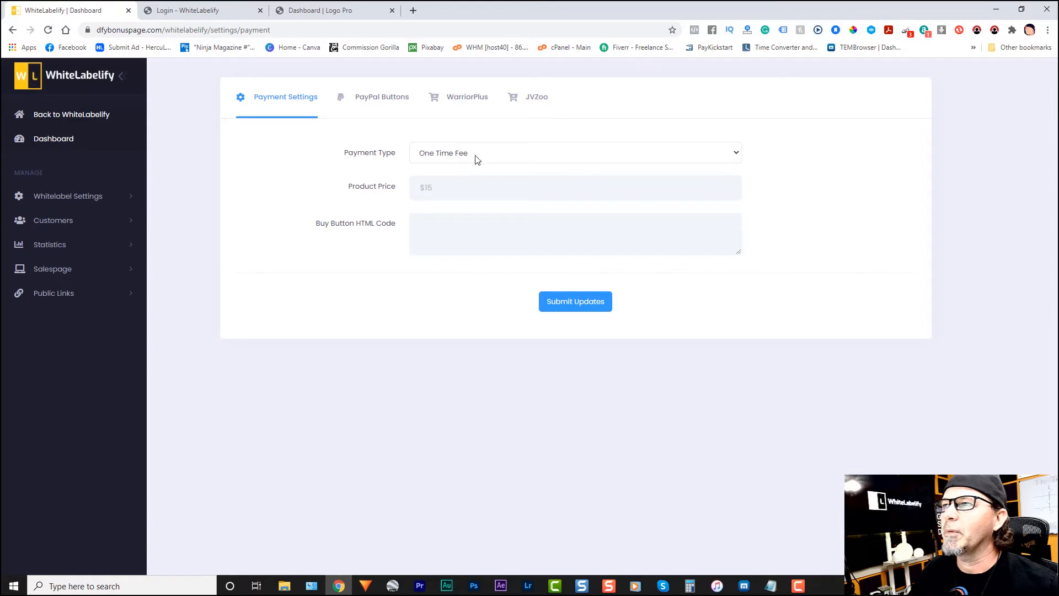
pyautogui.click(737, 157)
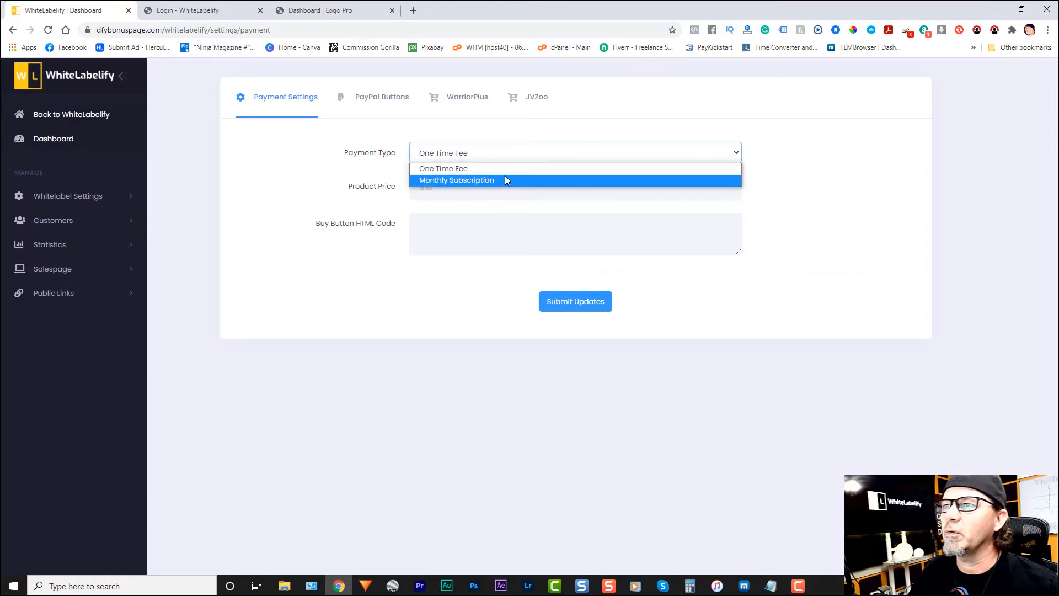
pyautogui.click(362, 189)
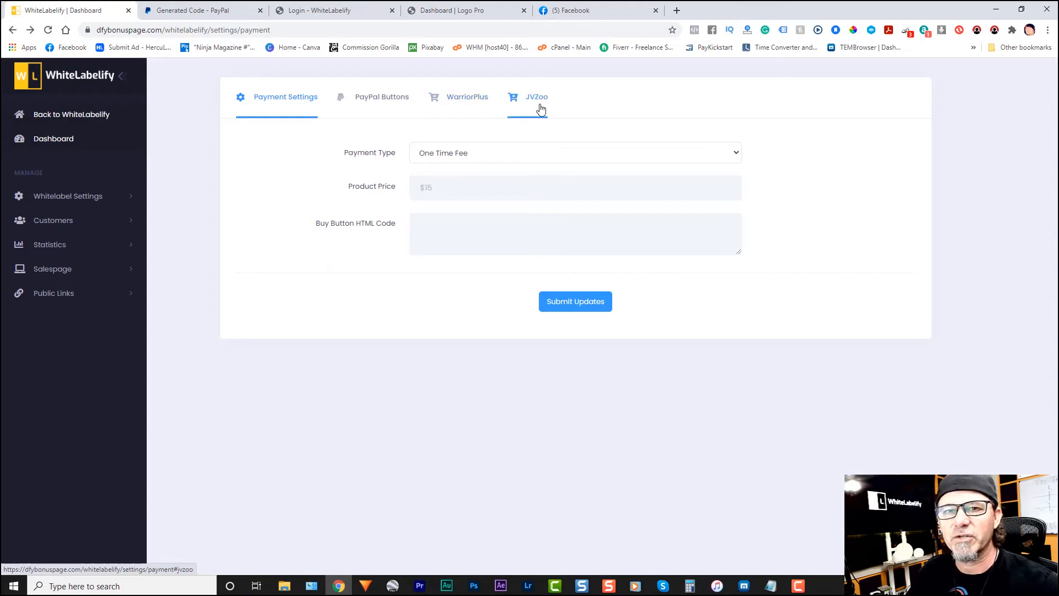
# Step: Revisit the whitelabel's general settings and return to the payment integration page
pyautogui.click(70, 203)
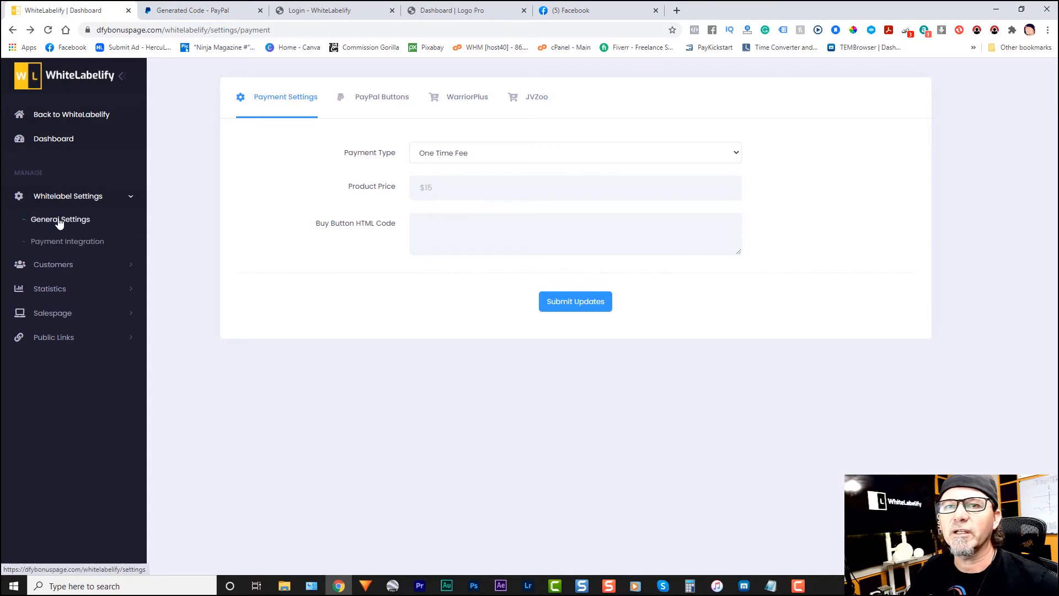
pyautogui.click(58, 221)
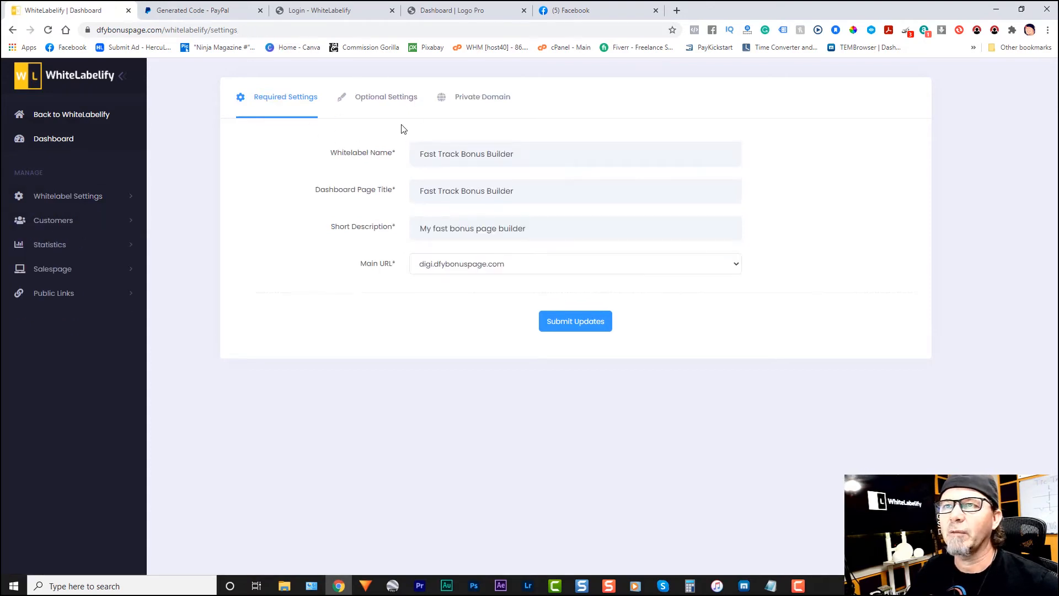
pyautogui.click(58, 197)
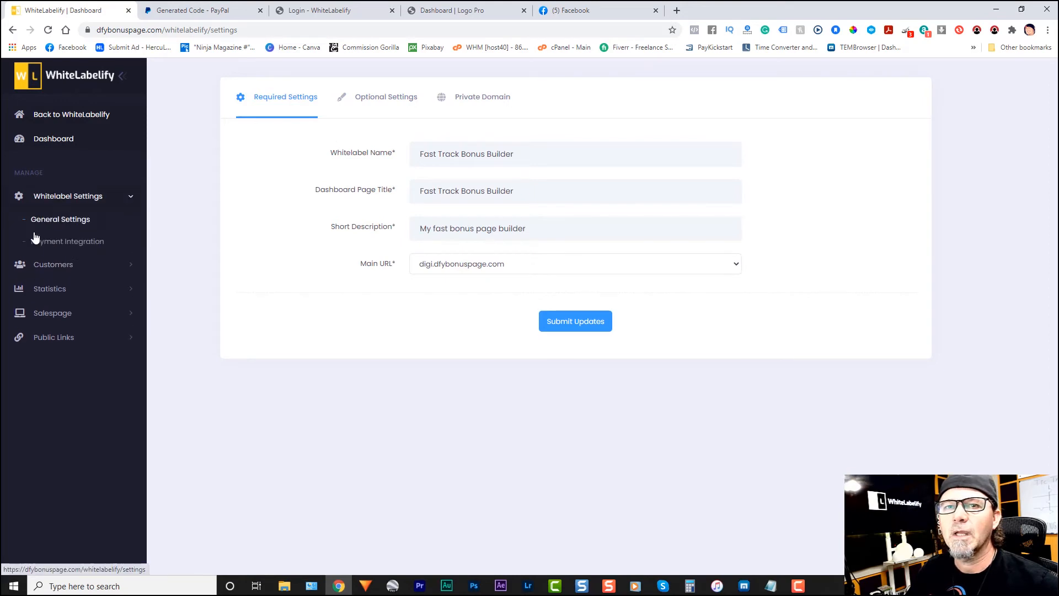
pyautogui.click(79, 244)
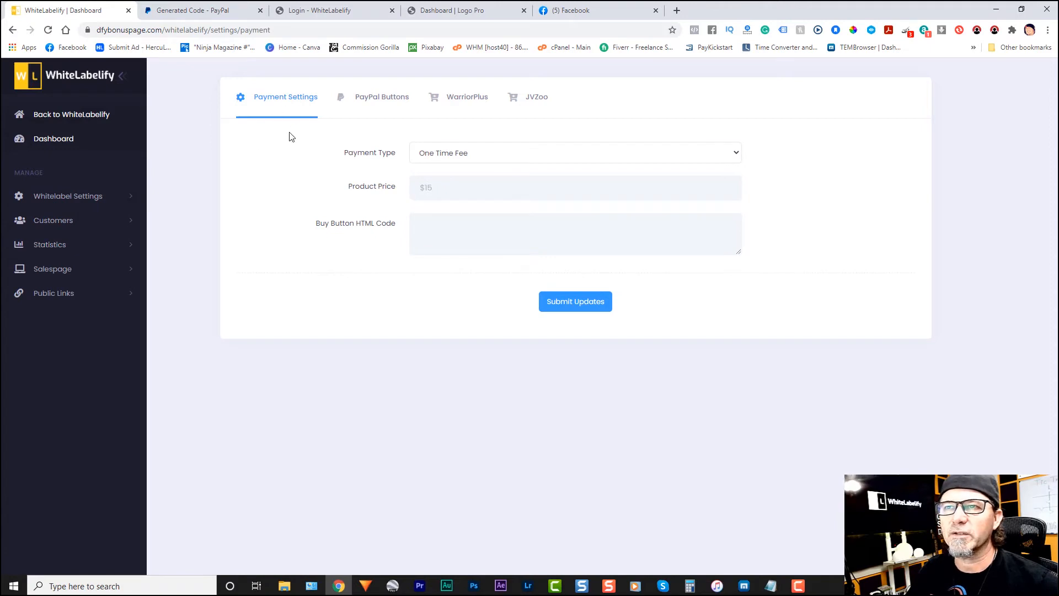
# Step: View the whitelabel's customers list and open the form for adding a new customer
pyautogui.click(63, 223)
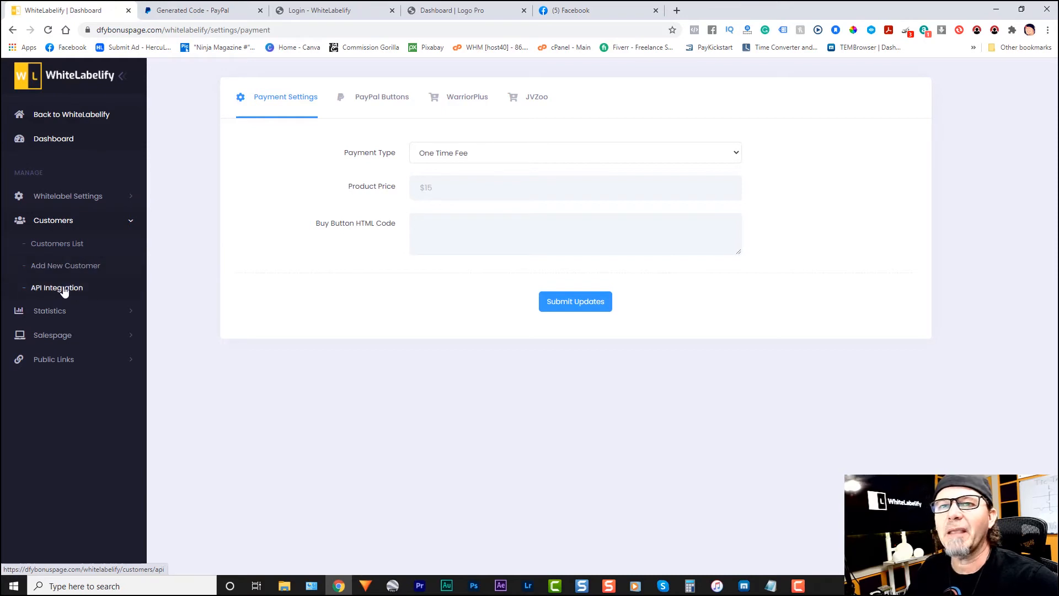
pyautogui.click(57, 247)
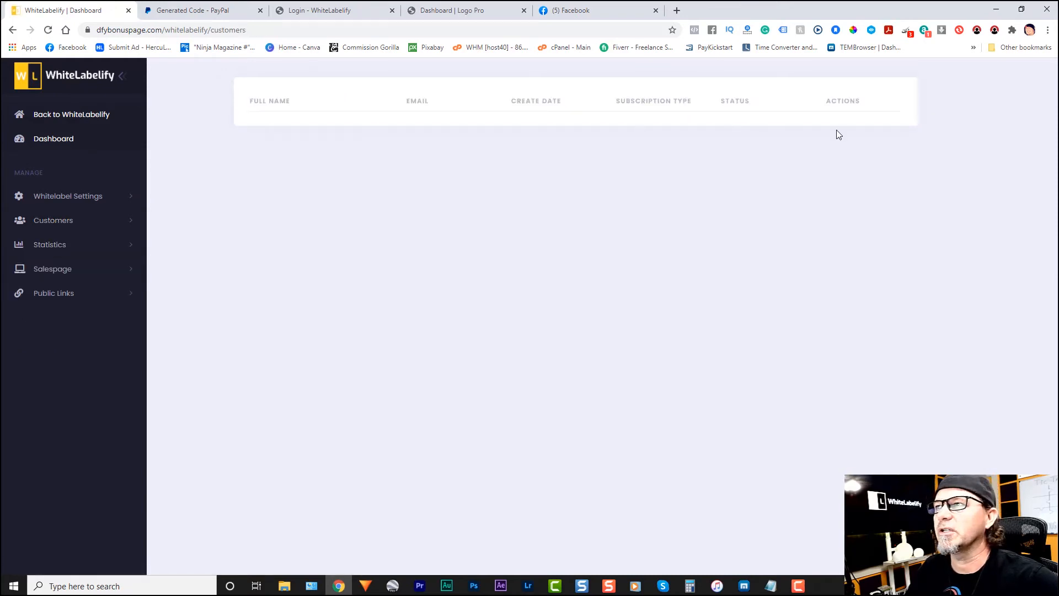
pyautogui.click(64, 220)
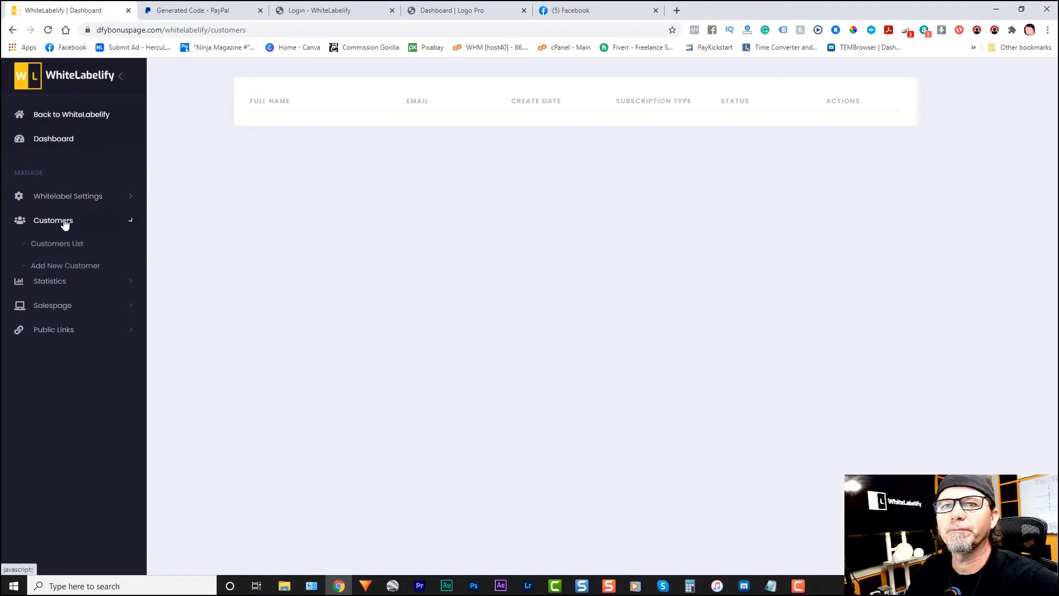
pyautogui.click(61, 269)
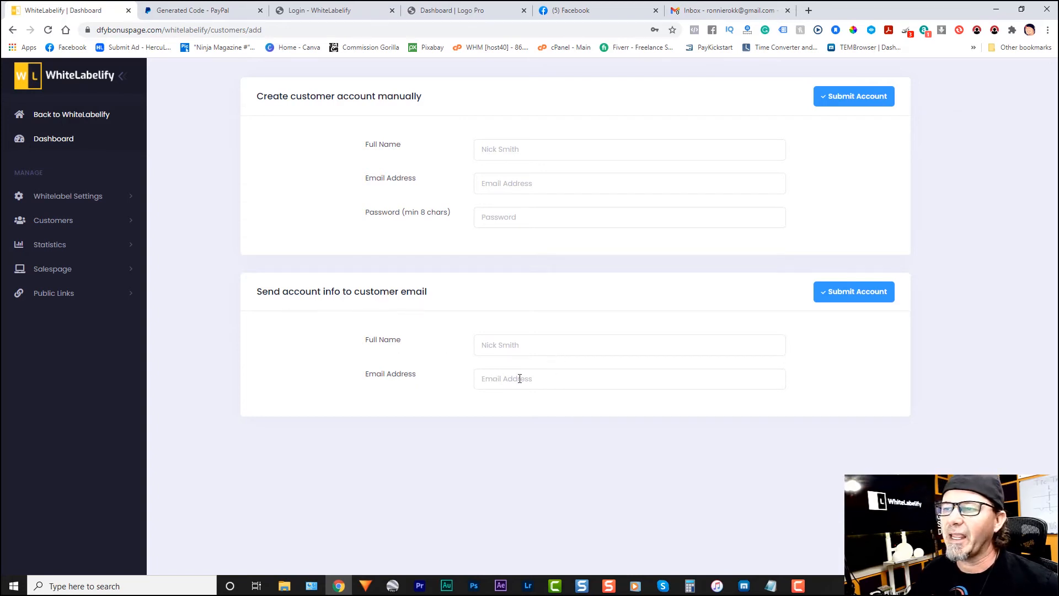
# Step: Create a customer account by entering the customer's full name and email address for sending account info, and submit it
pyautogui.click(532, 348)
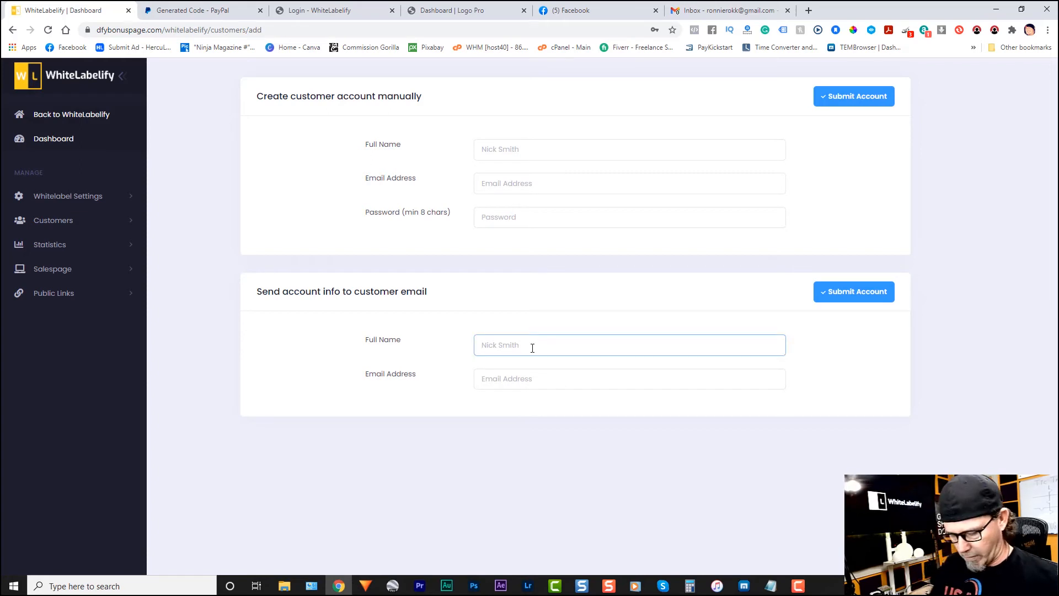
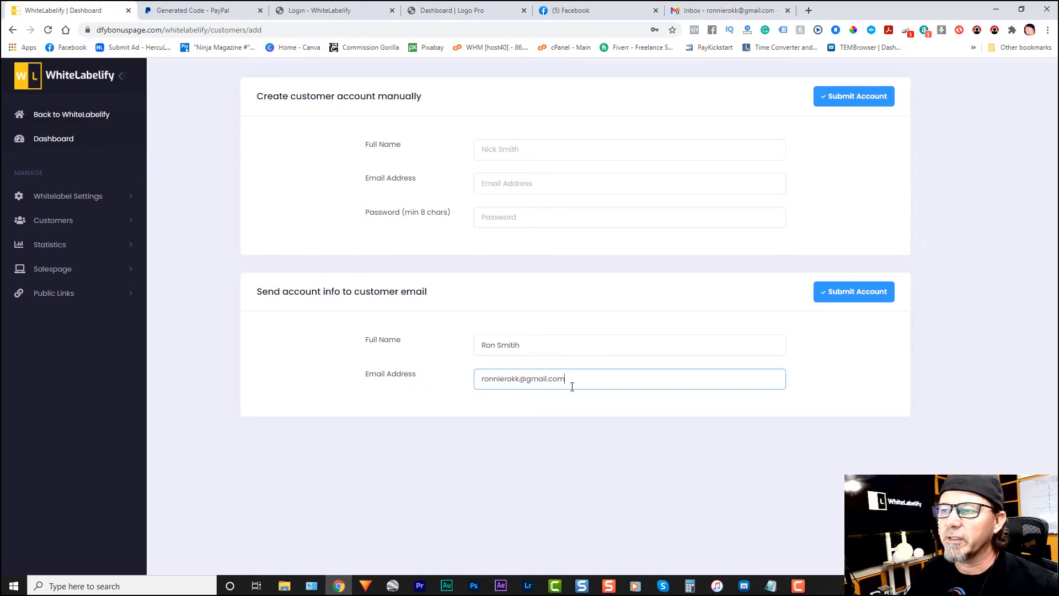
pyautogui.click(837, 301)
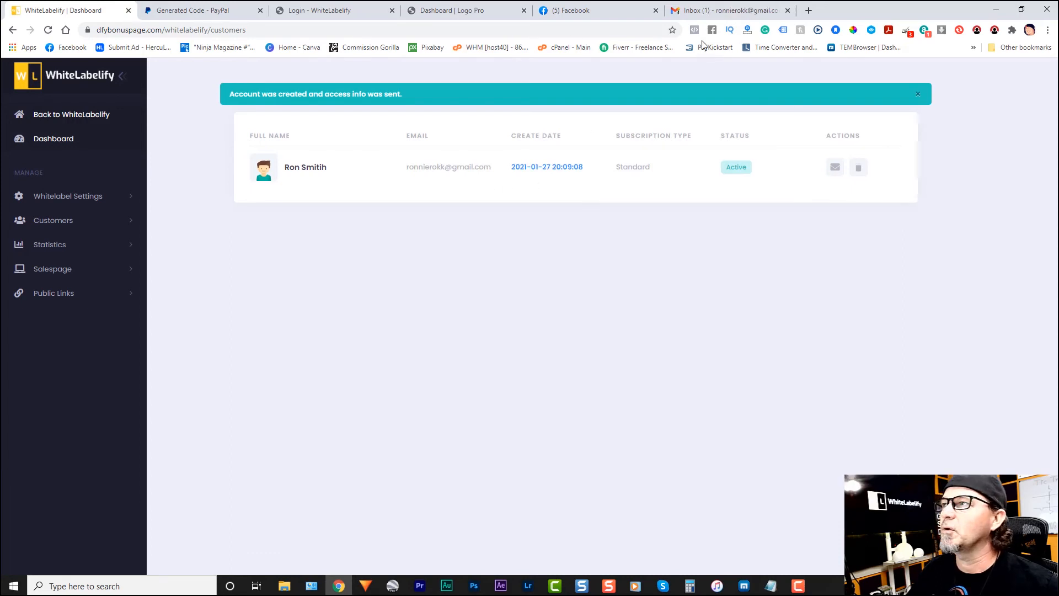
# Step: Check the Fast Track Bonus Builder access info email in Gmail, and return to WhiteLabelify to view the customer API integration
pyautogui.click(728, 10)
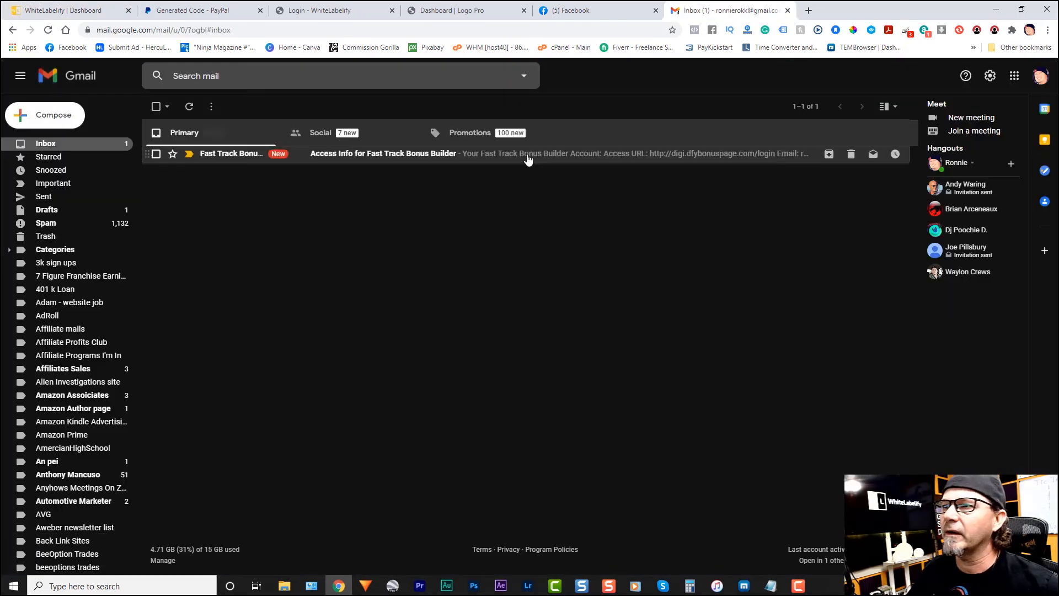
pyautogui.click(529, 156)
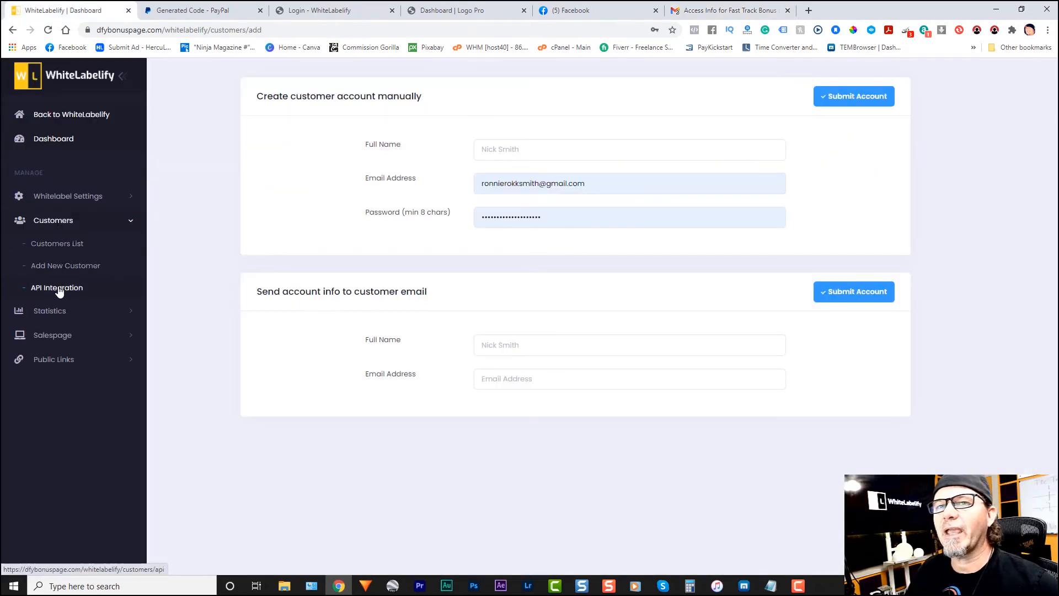
pyautogui.click(59, 289)
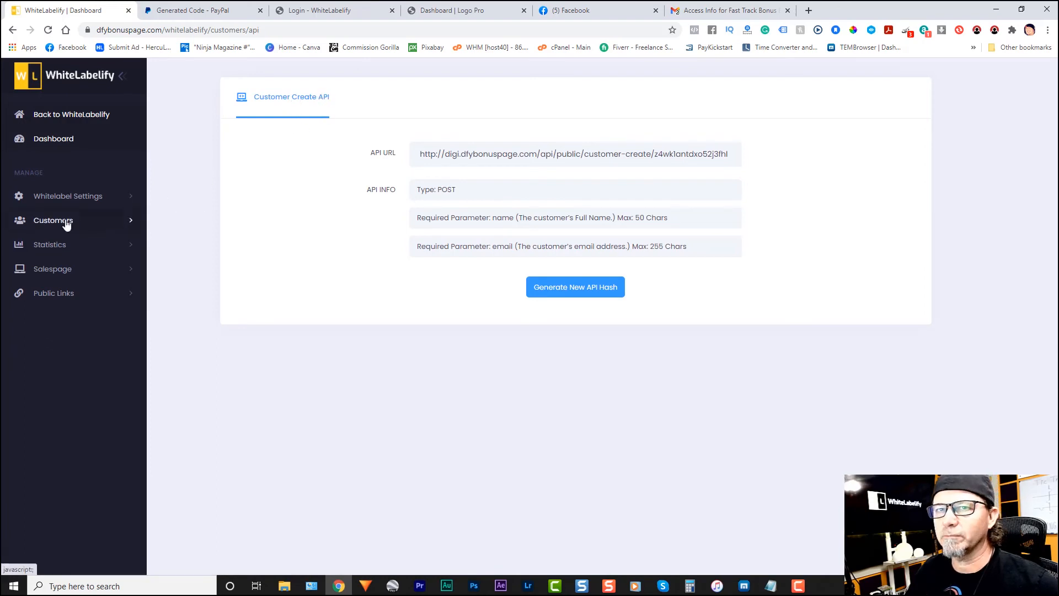
# Step: View the whitelabel's daily views statistics and its Google Analytics settings
pyautogui.click(57, 246)
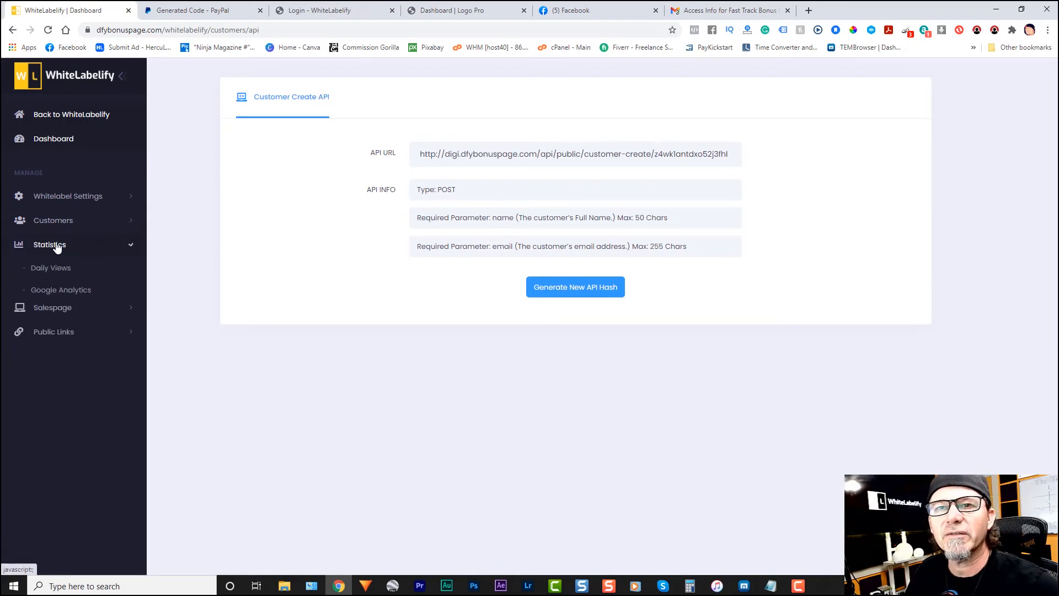
pyautogui.click(58, 268)
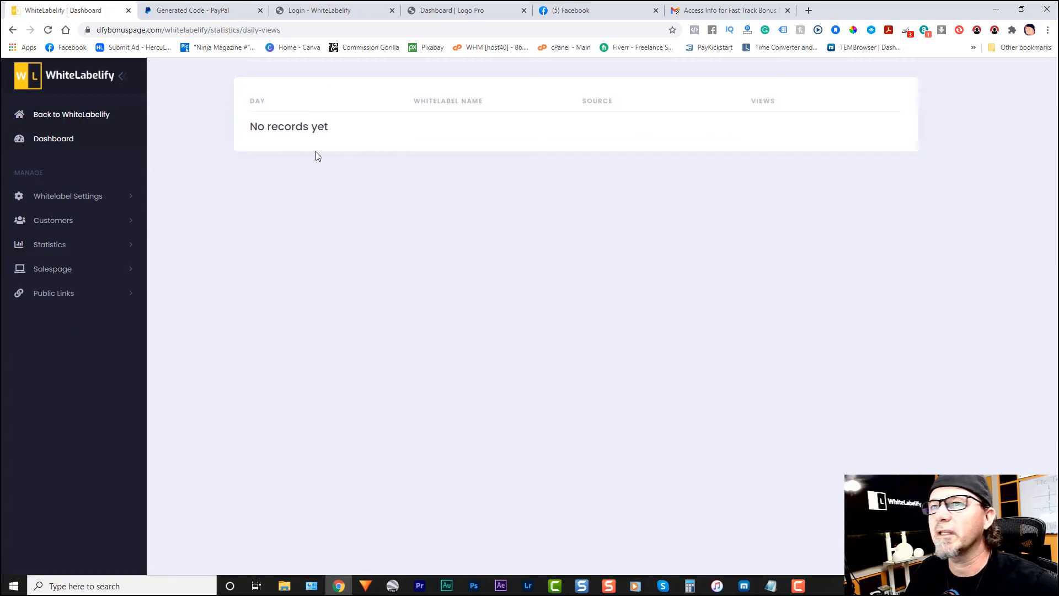
pyautogui.click(48, 245)
pyautogui.click(65, 291)
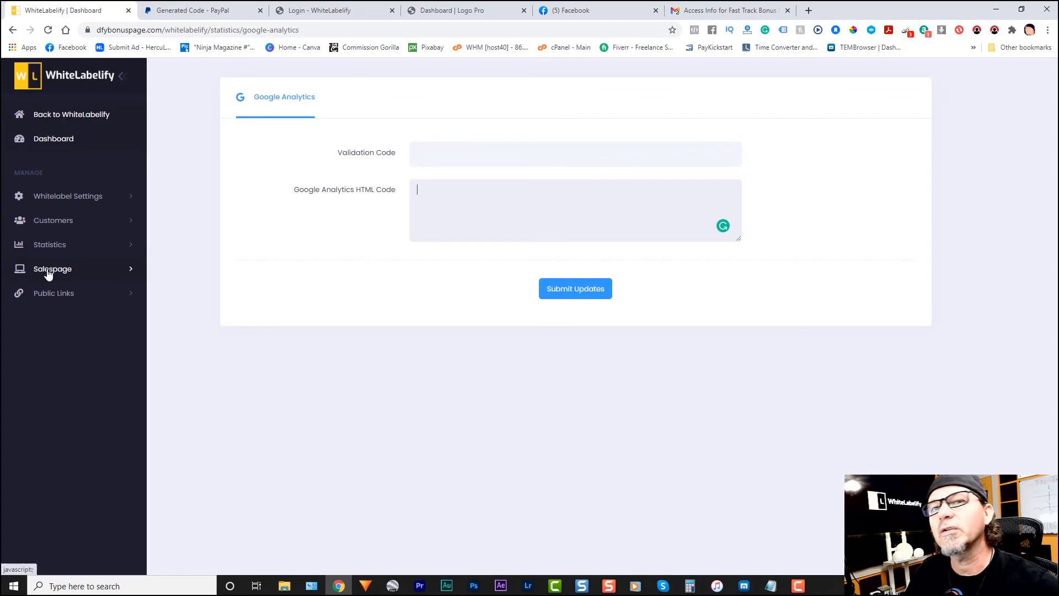
# Step: Review the whitelabel's salespage settings, its templates and the live editor, and return to the salespage templates
pyautogui.click(65, 270)
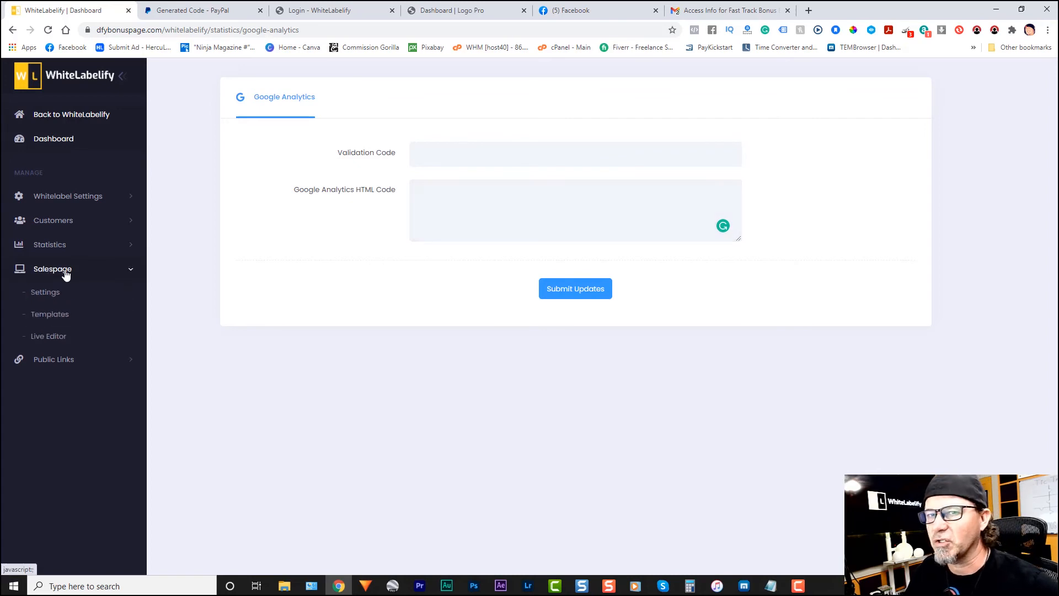
pyautogui.click(48, 297)
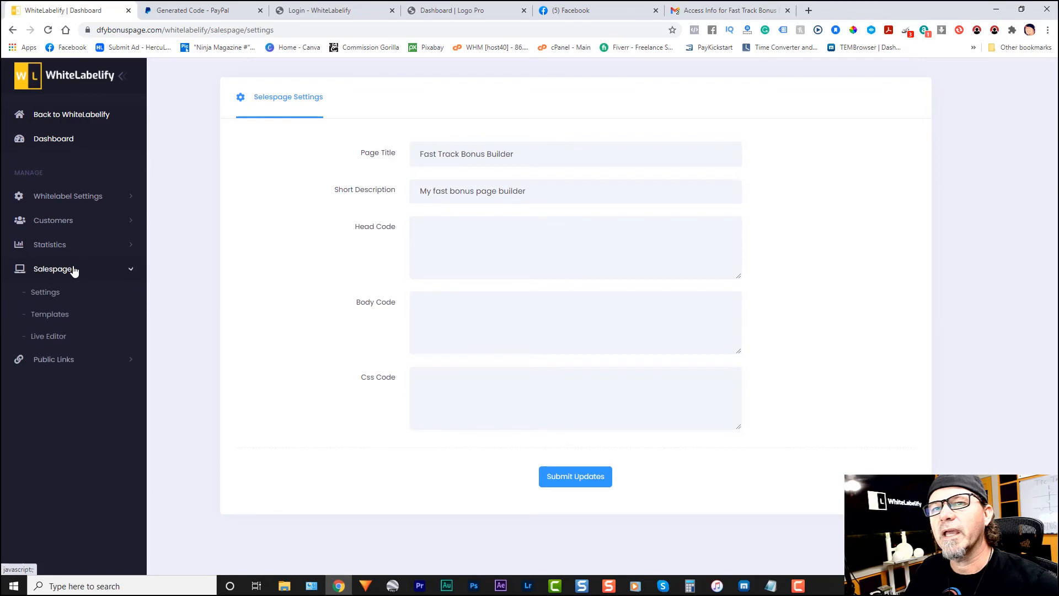
pyautogui.click(50, 317)
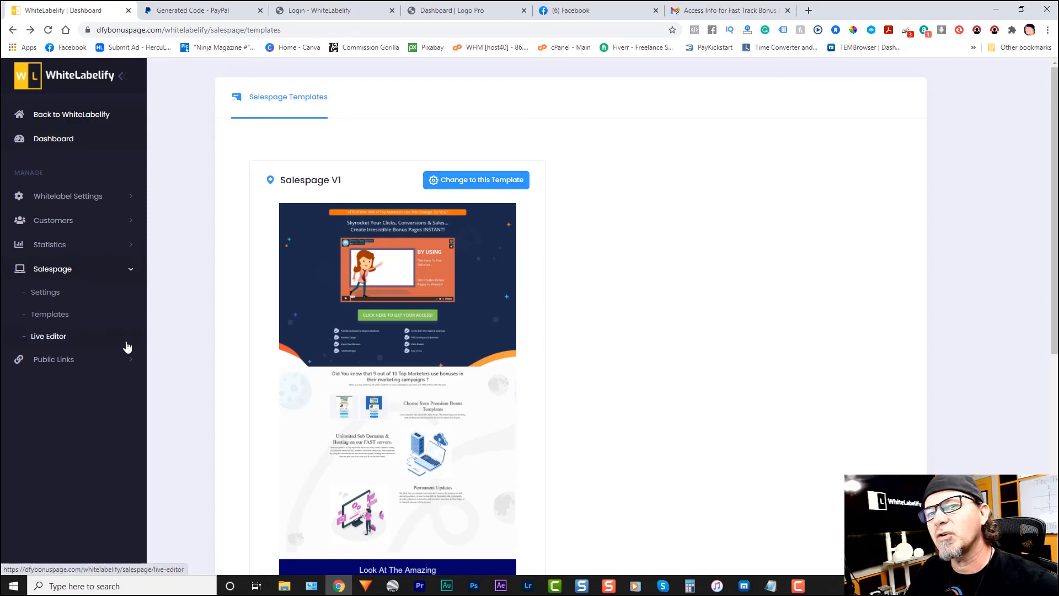
pyautogui.click(48, 337)
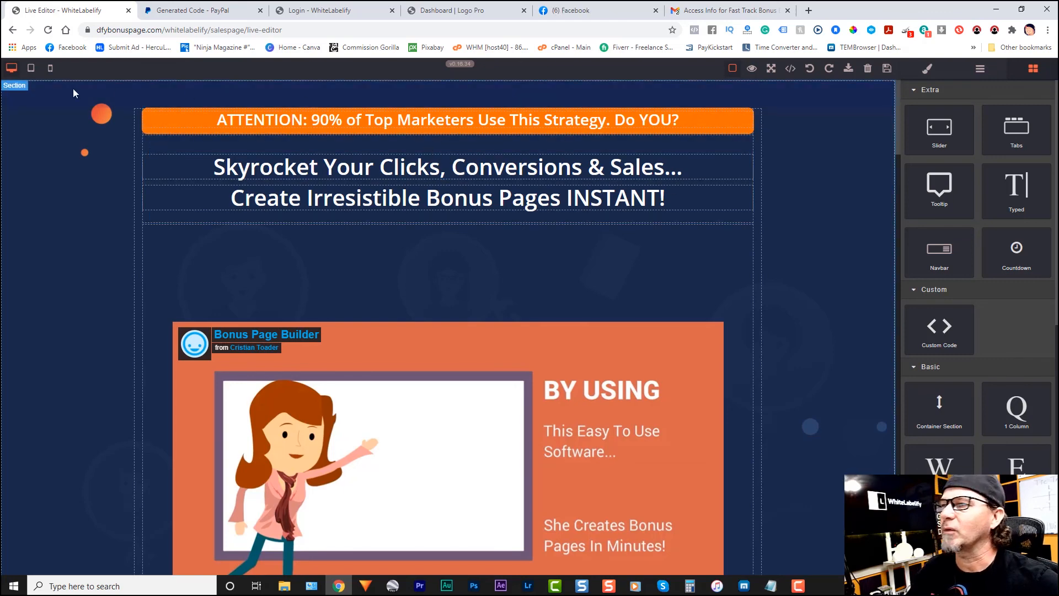
pyautogui.click(14, 31)
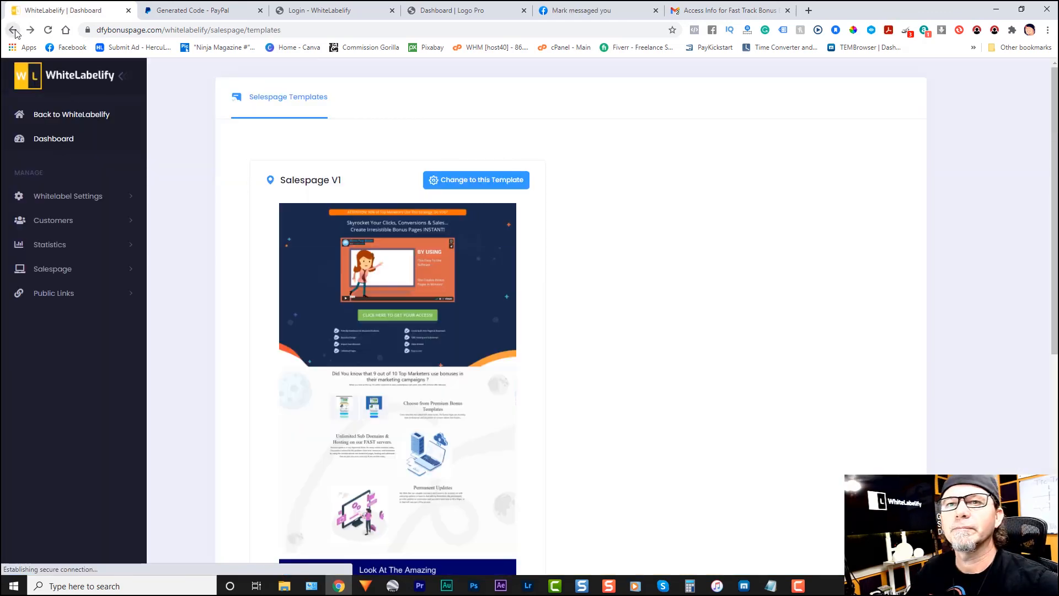
# Step: View the whitelabel's public customer login page with the Fast Track Bonus Builder logo, and close it
pyautogui.click(67, 298)
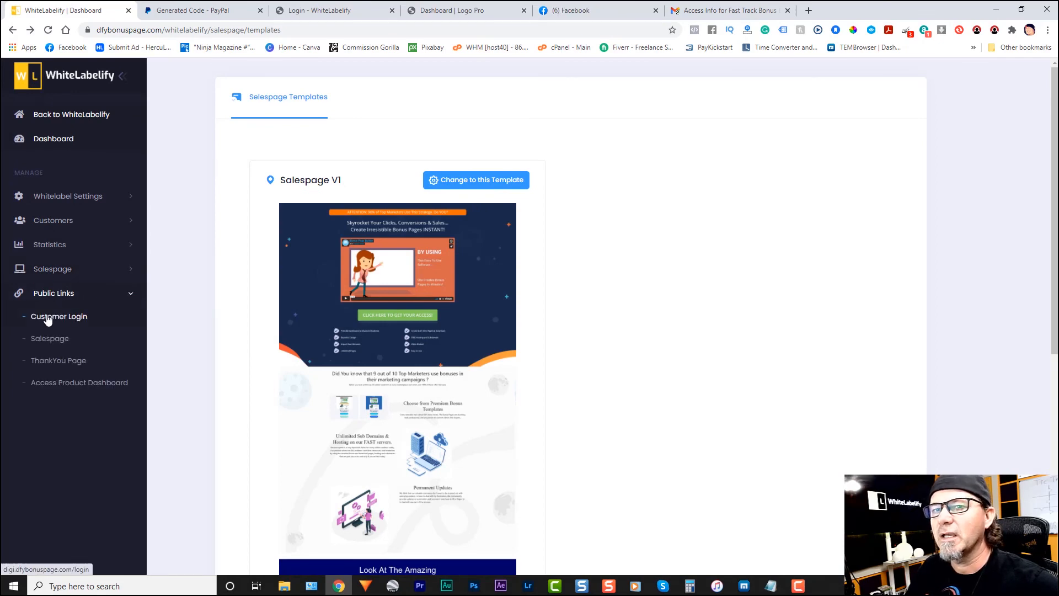
pyautogui.click(76, 319)
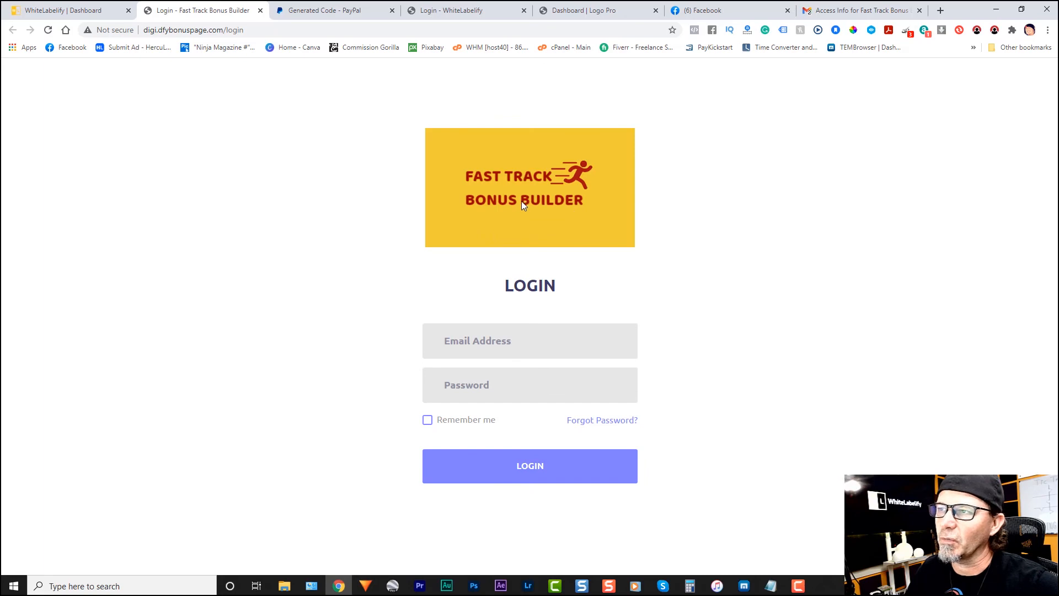
pyautogui.click(102, 14)
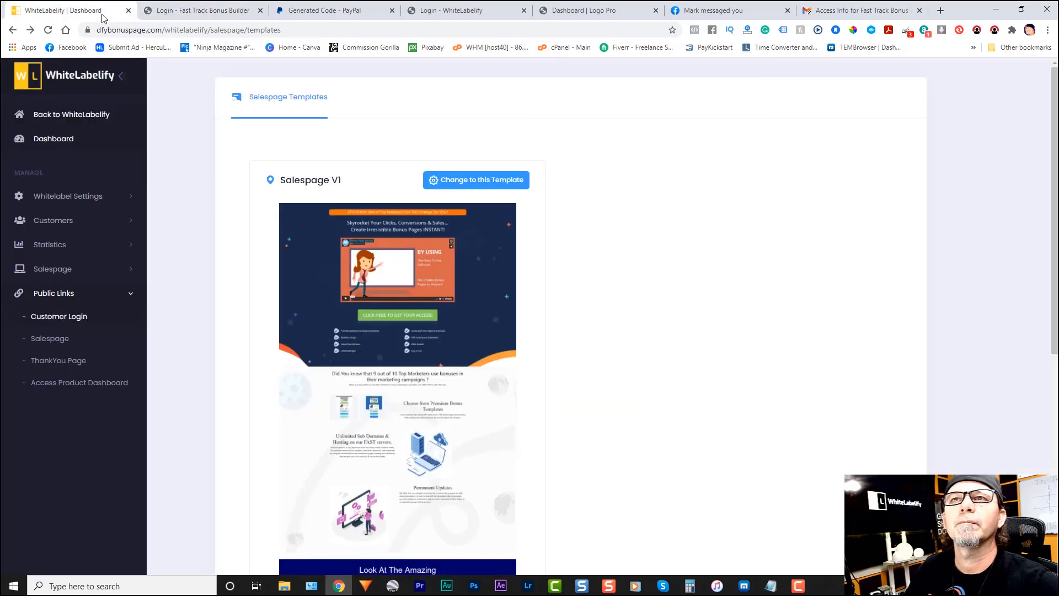
pyautogui.click(260, 11)
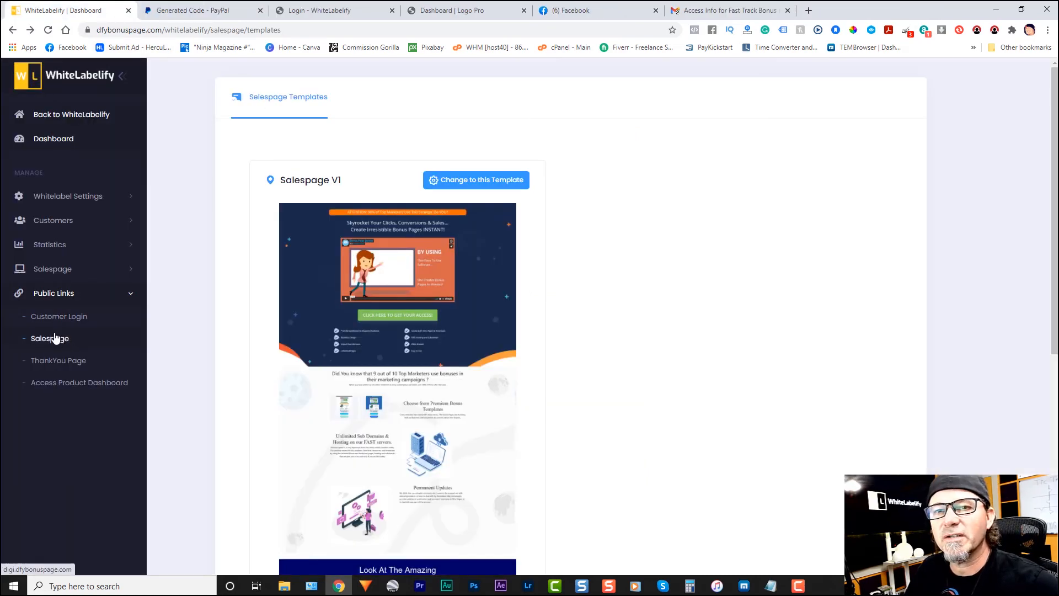
# Step: Look through the whitelabel's public salespage down to the disclaimer at its end, and close it
pyautogui.click(51, 339)
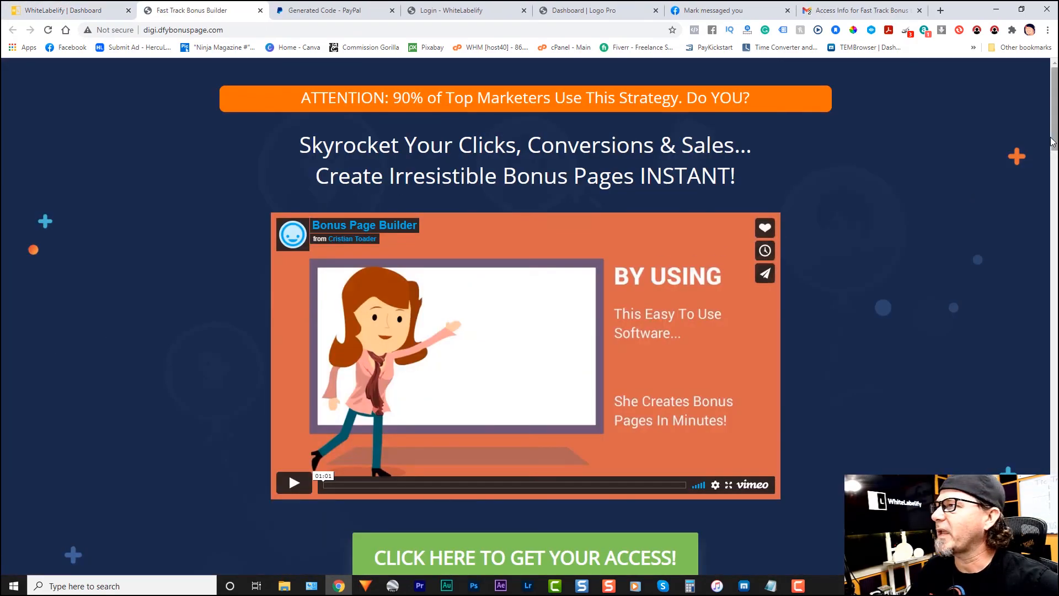
pyautogui.scroll(-15, 51, 343)
pyautogui.scroll(5, 530, 317)
pyautogui.scroll(-10, 529, 317)
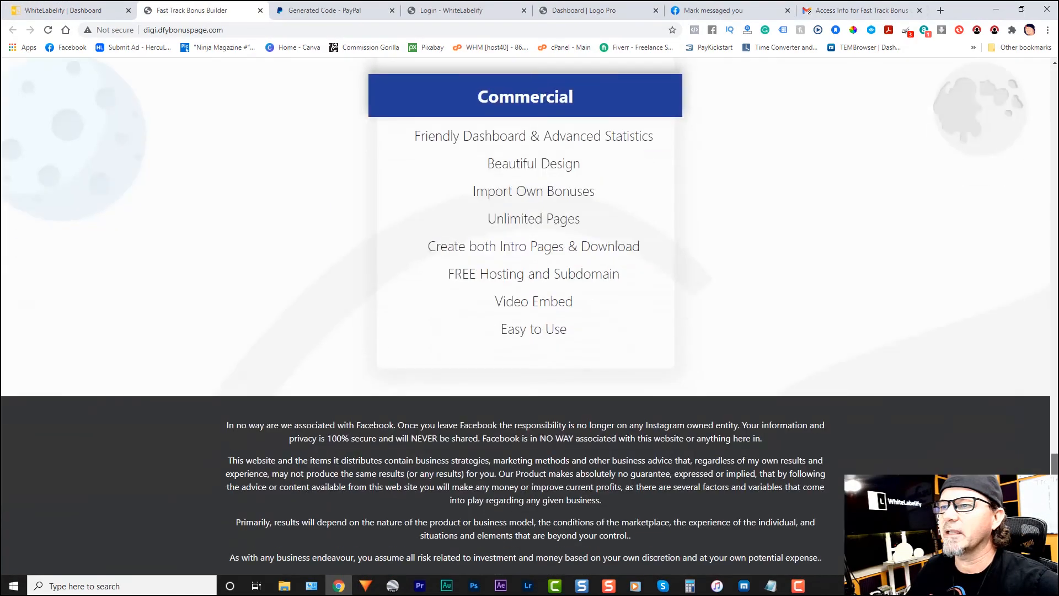
pyautogui.scroll(15, 529, 317)
pyautogui.scroll(5, 529, 317)
pyautogui.click(260, 10)
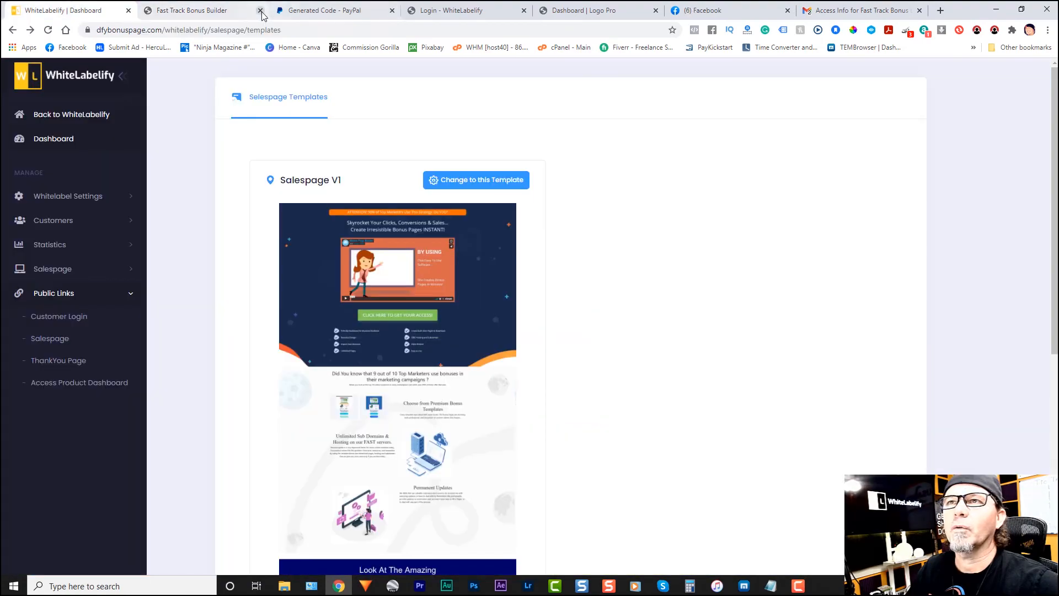
# Step: View the public thank-you page and the customer product dashboard, and return to the WhiteLabelify salespage templates
pyautogui.click(62, 361)
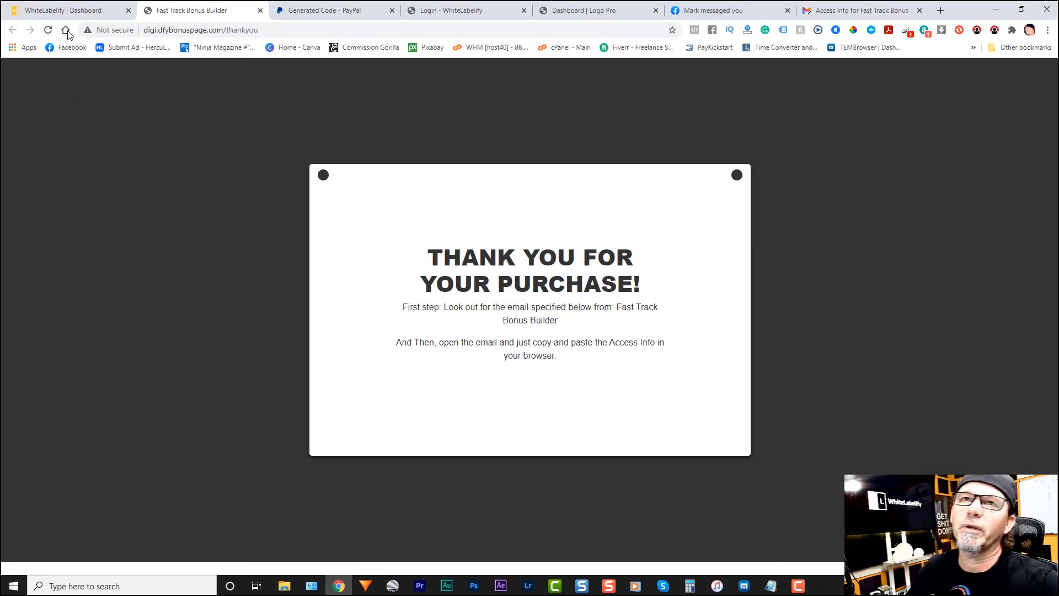
pyautogui.hotkey('ctrl', 'w')
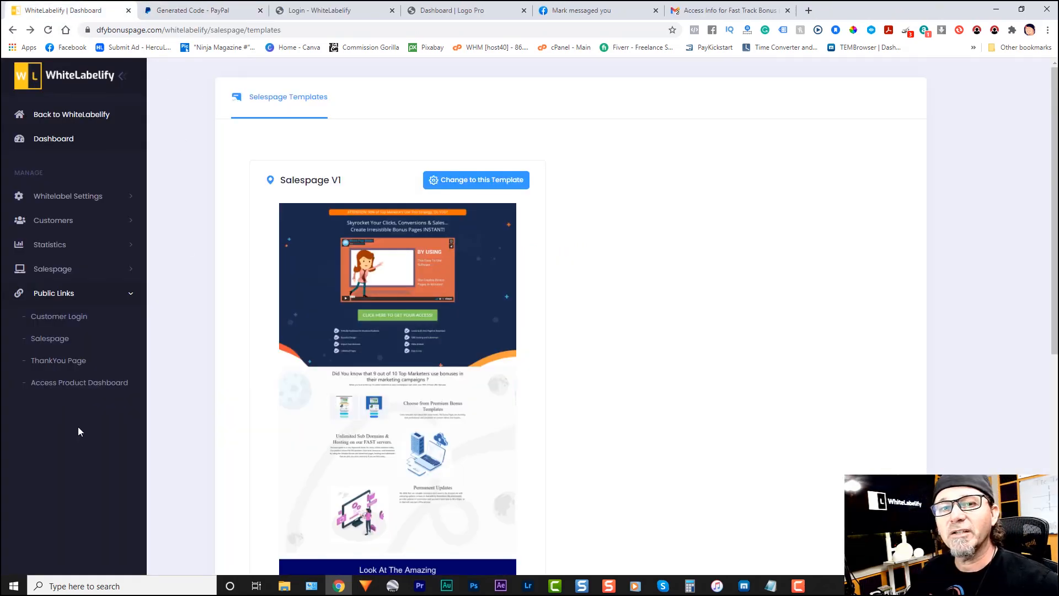
pyautogui.click(82, 385)
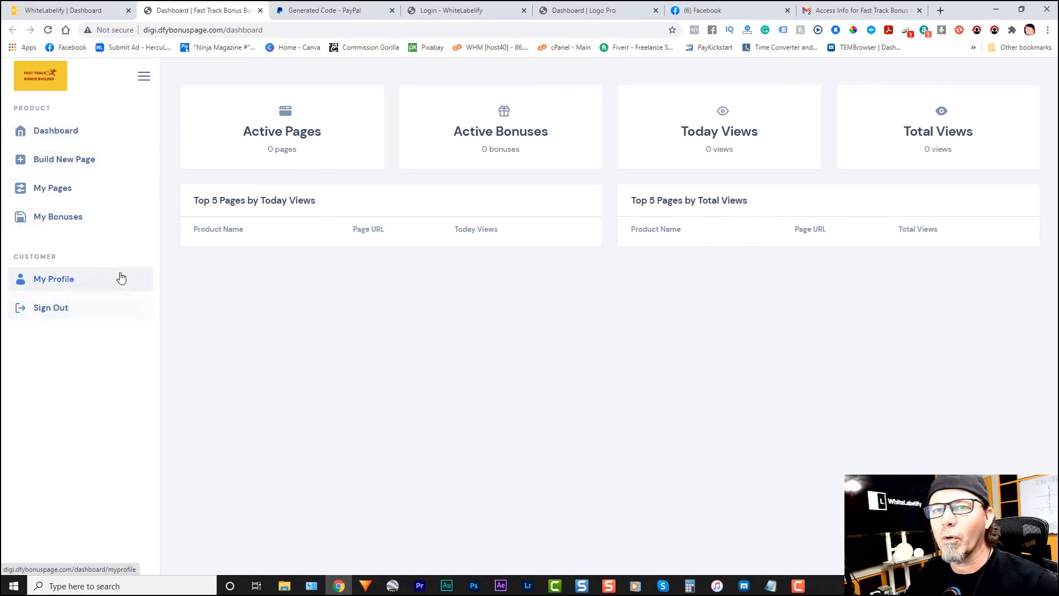
pyautogui.click(79, 11)
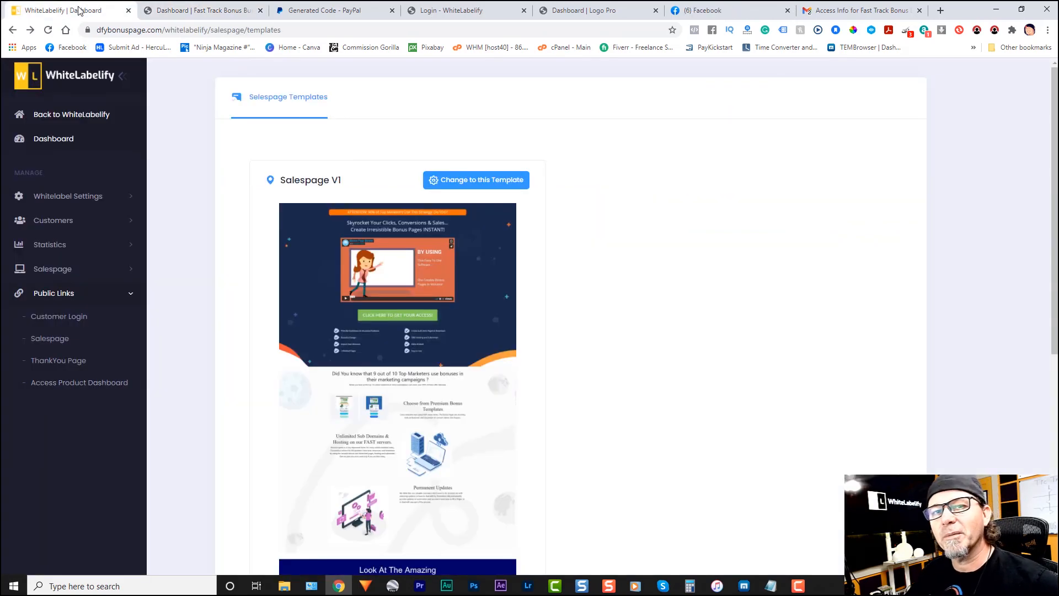